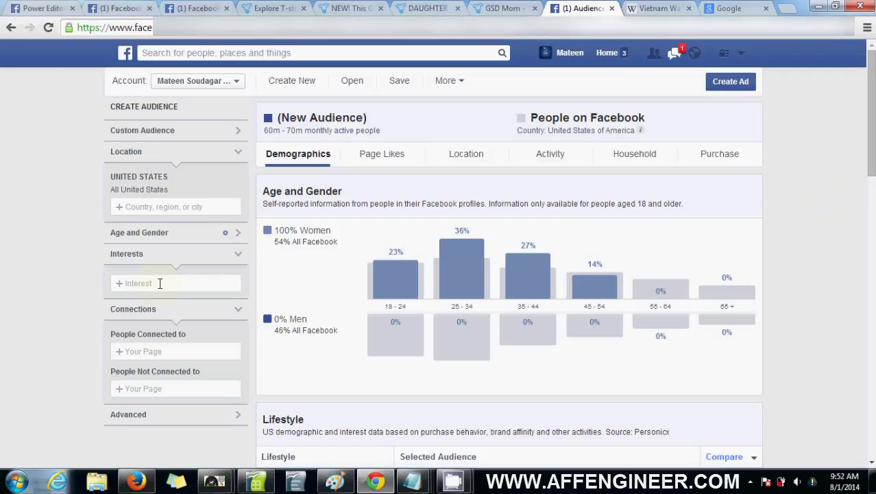
Add German Shepherd as an interest for the new audience, and remove it again
click(160, 283)
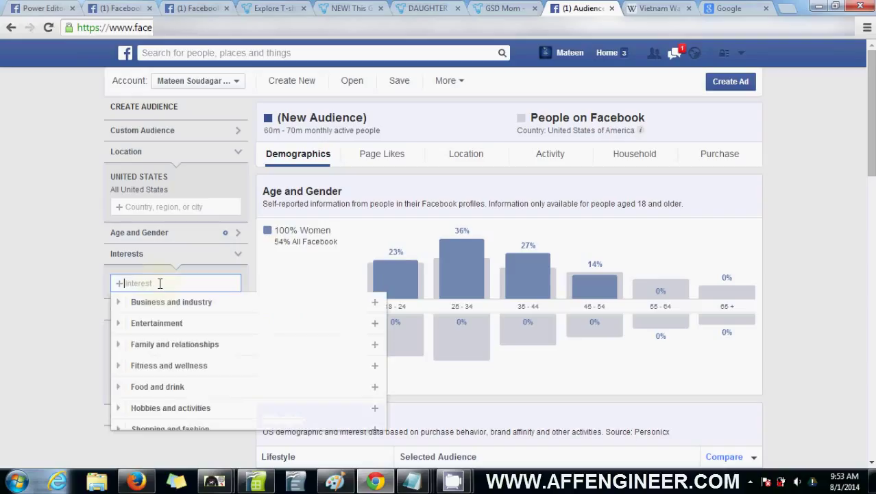
click(46, 268)
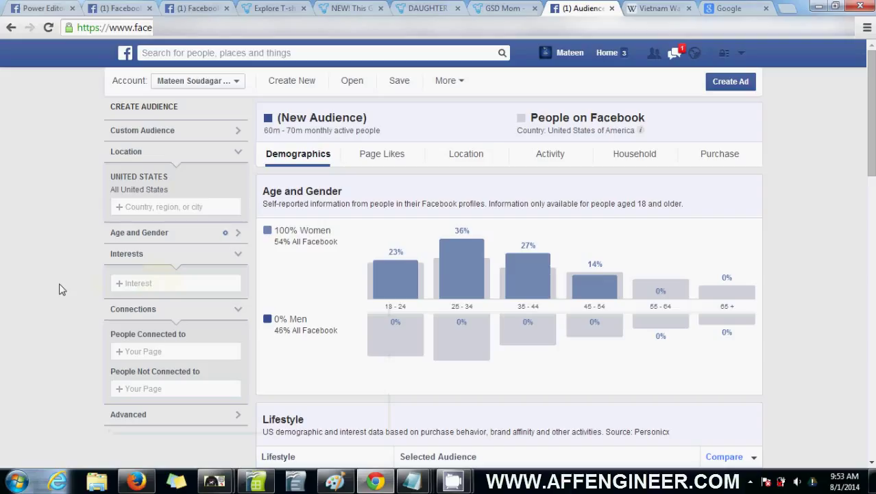
click(153, 283)
text(german shep)
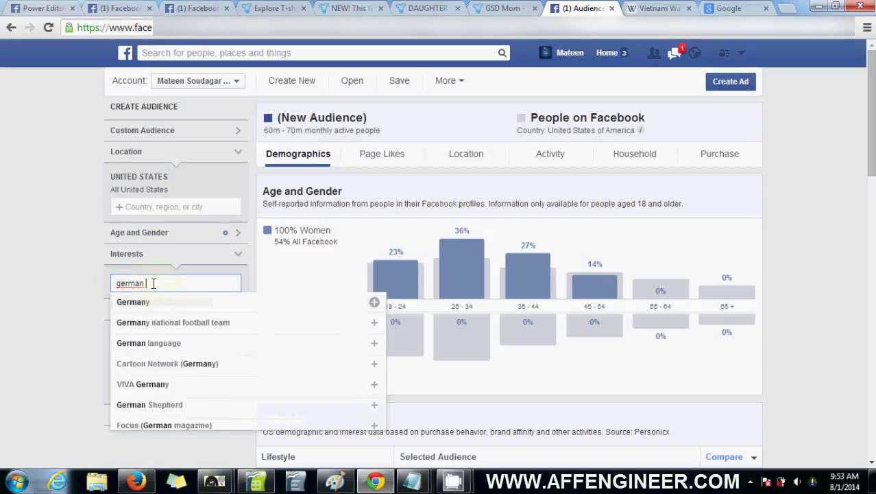
click(161, 306)
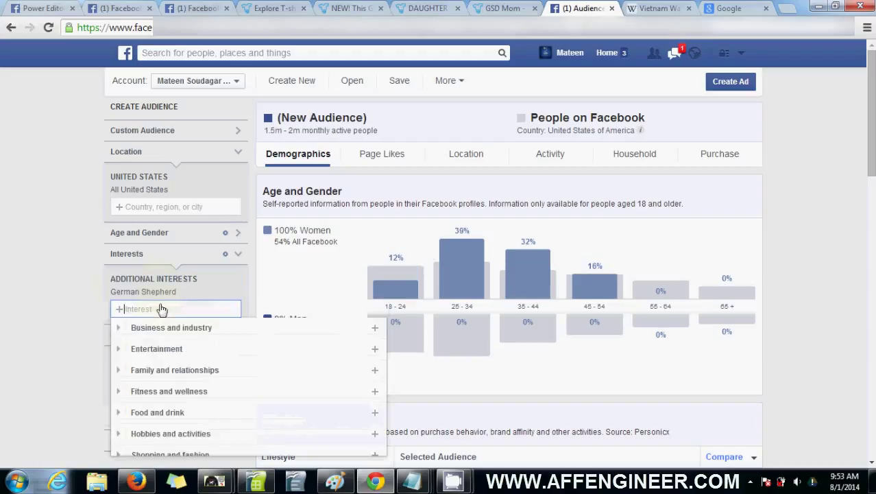
click(28, 283)
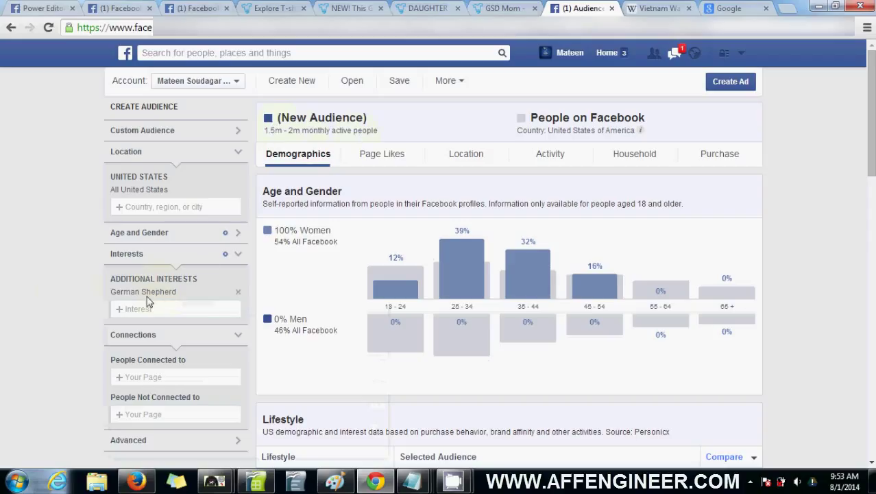
click(239, 296)
click(209, 283)
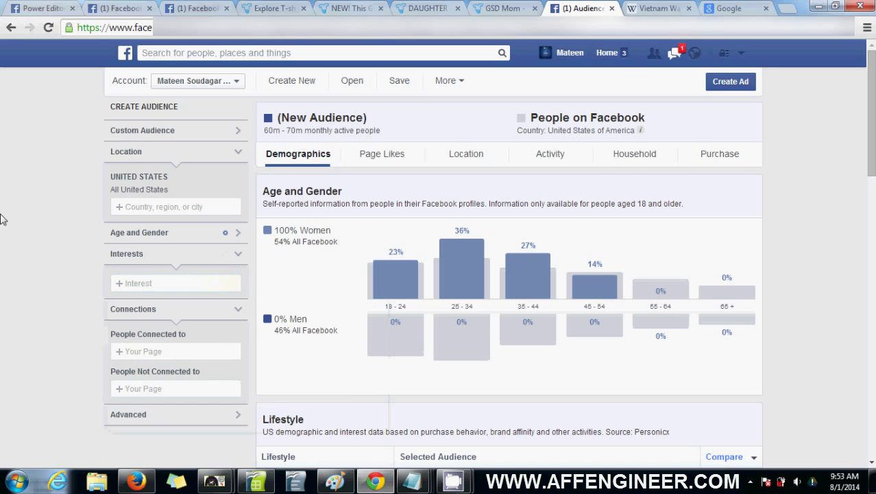
Open a blank Notepad document and list websites, forum, magazines and associations on separate lines
click(17, 480)
click(81, 139)
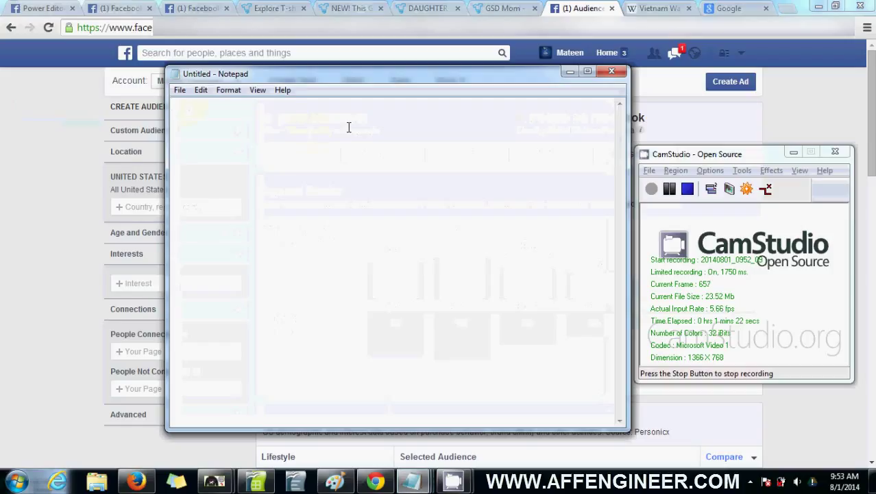
text(websites)
key(Return)
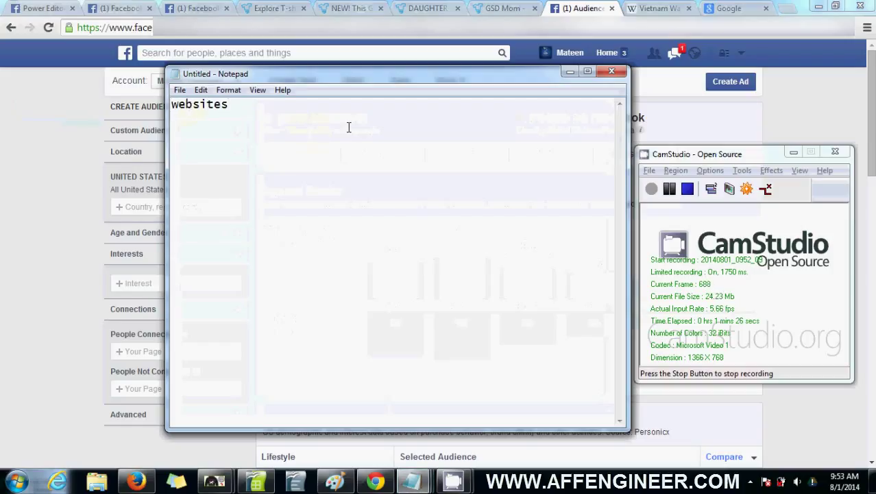
text(forum)
key(Return)
text(magazines)
key(Return)
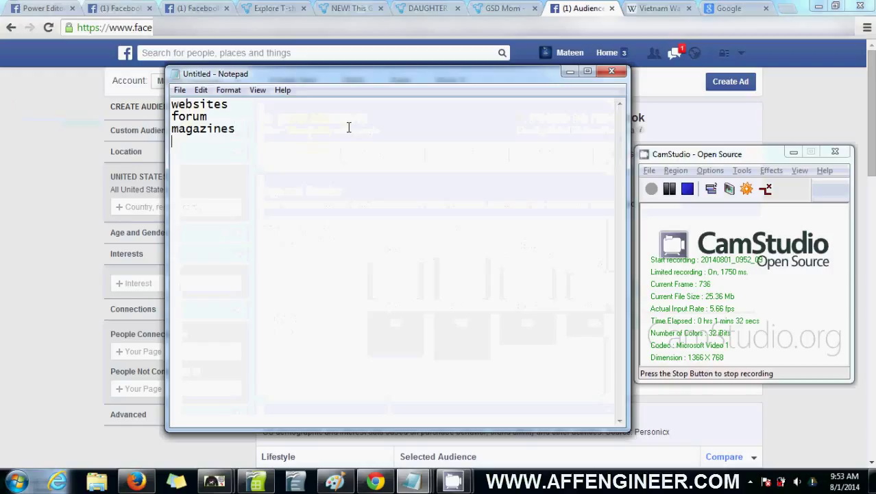
text(associations)
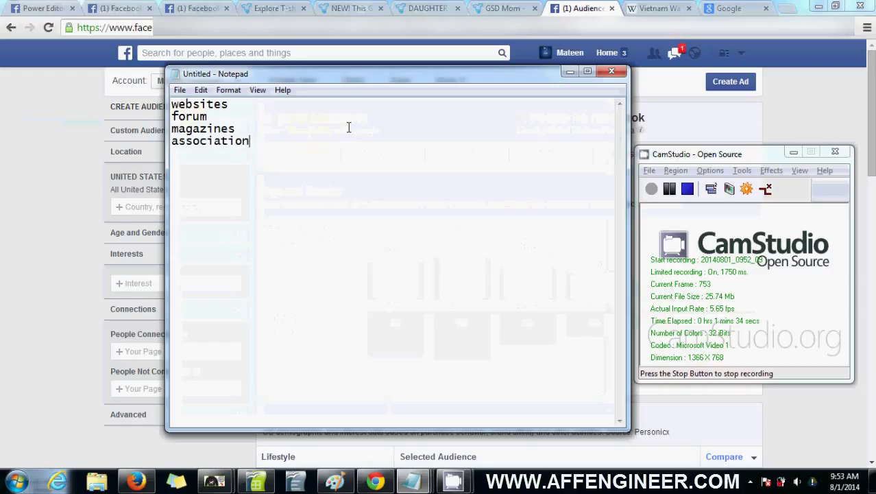
Extend the list with clubs, rescue groups, newsletters and events, each on its own line
key(Return)
text(clubs)
key(Return)
text(resuce)
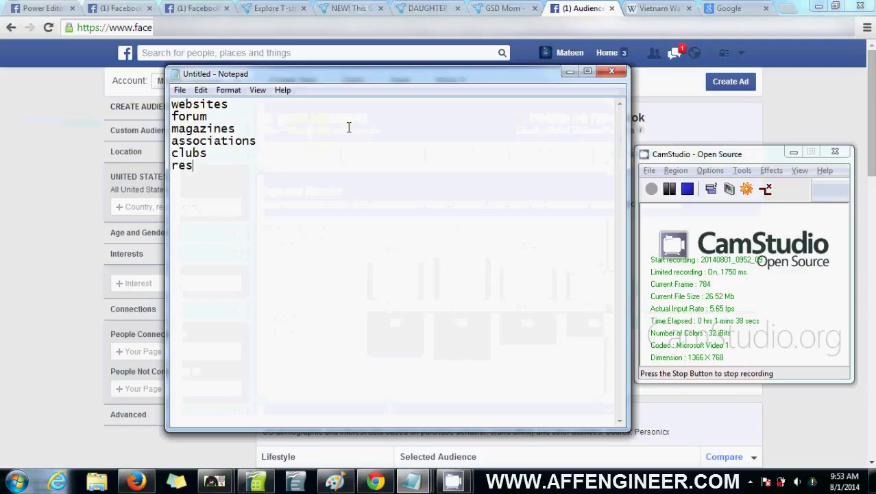
key(BackSpace)
key(BackSpace)
key(BackSpace)
key(BackSpace)
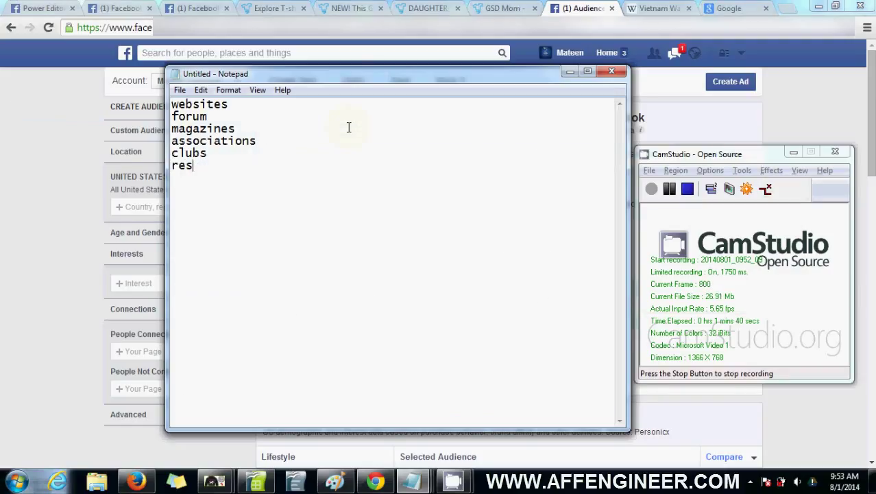
text(cue groups)
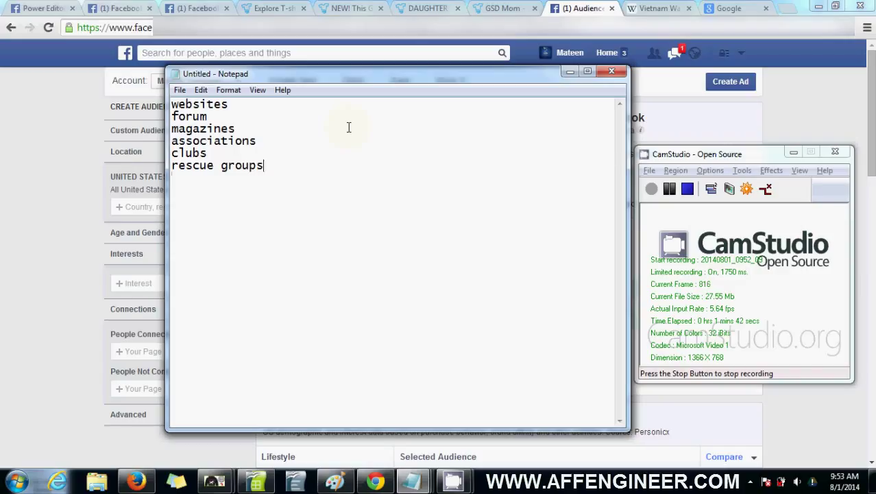
key(Return)
text(newsletters)
key(Return)
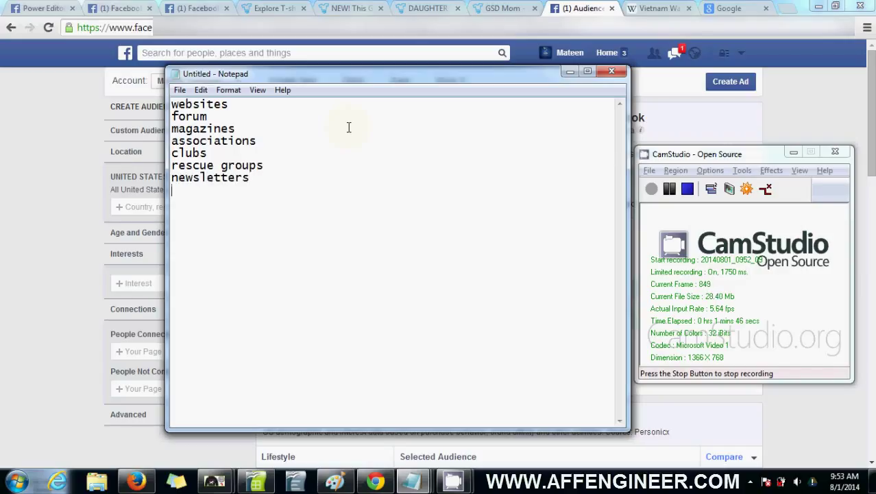
text(events)
key(Return)
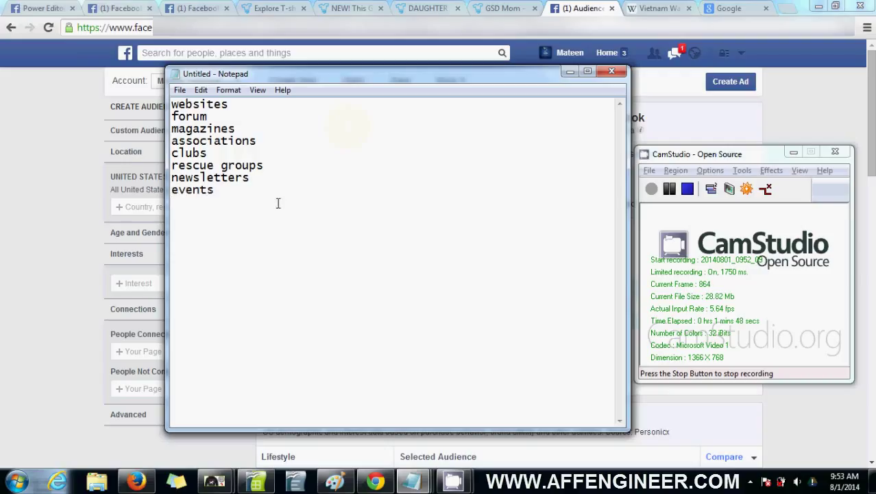
drag(260, 206, 159, 103)
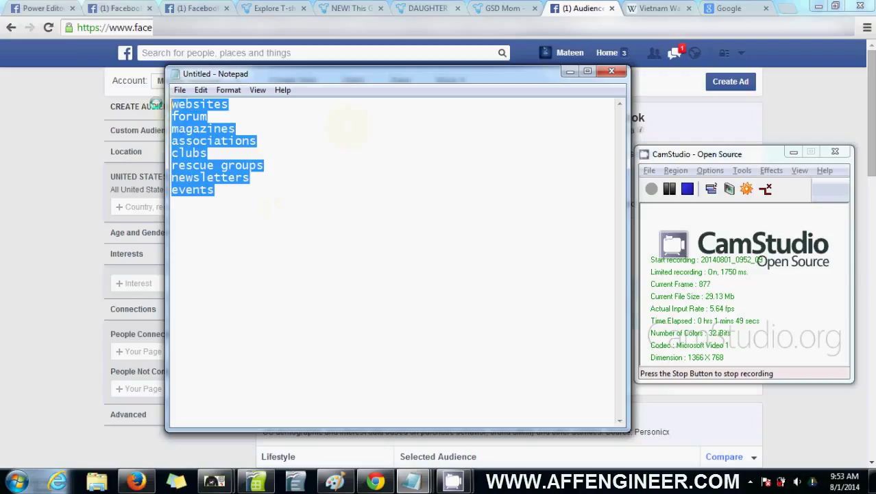
click(221, 177)
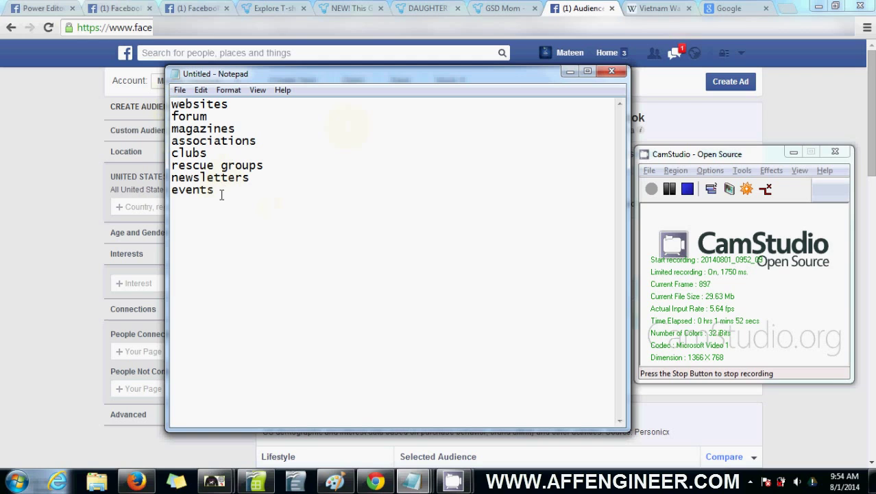
drag(221, 193, 151, 88)
click(211, 151)
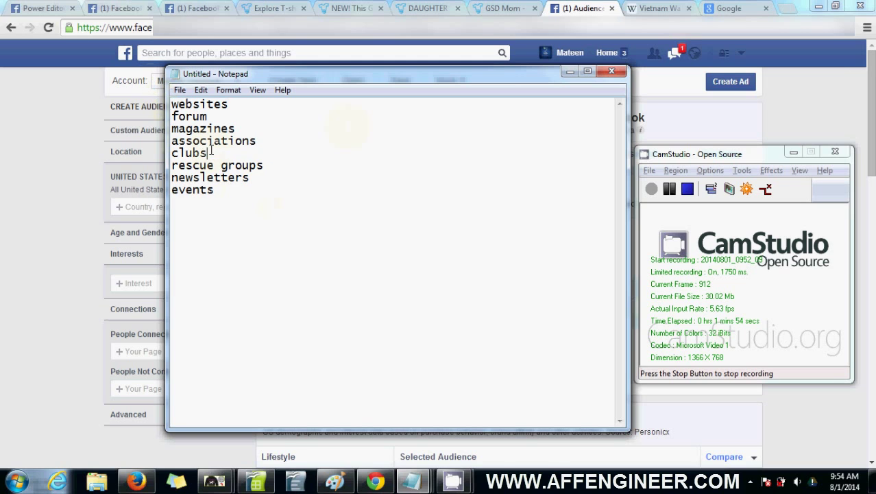
drag(221, 190, 149, 103)
click(207, 153)
click(223, 189)
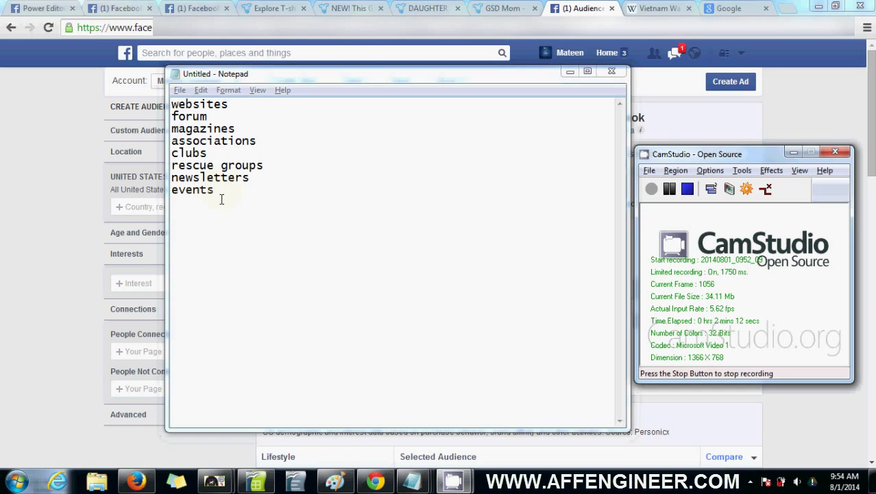
click(276, 178)
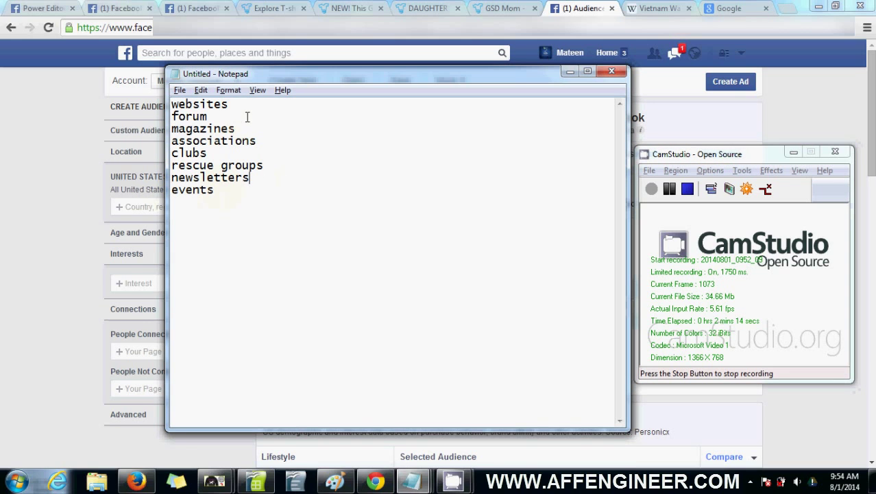
Switch to Google in the browser and search for "german shepherd forum"
click(727, 8)
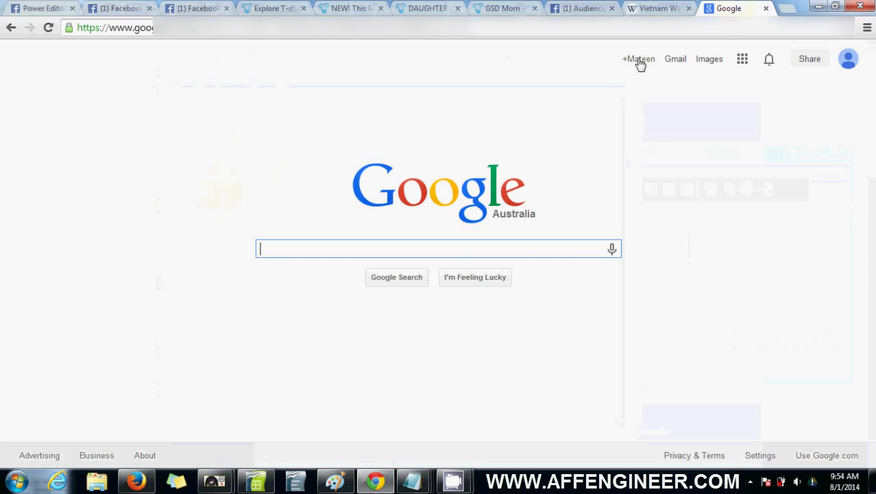
click(452, 252)
text(german sh)
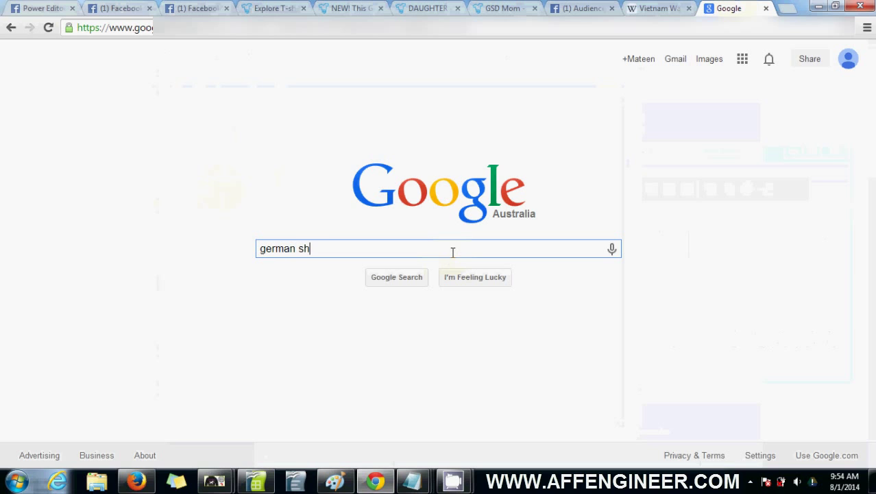
text(epp)
key(BackSpace)
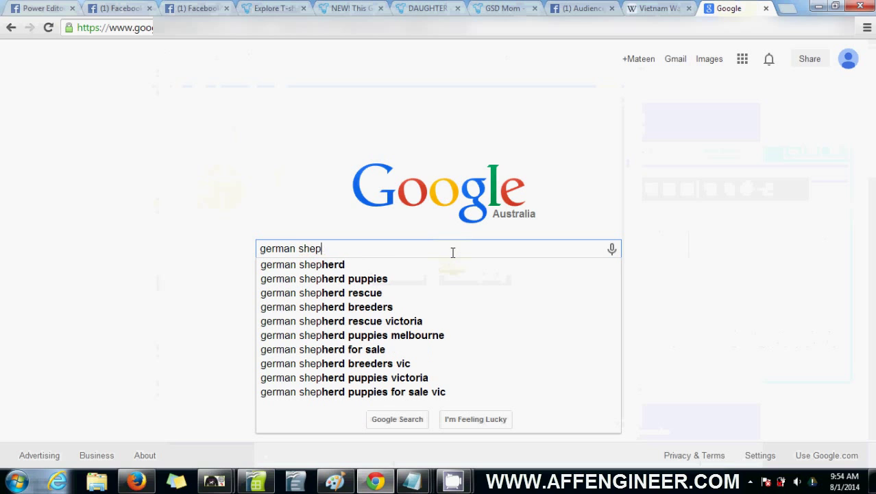
text(herd forum)
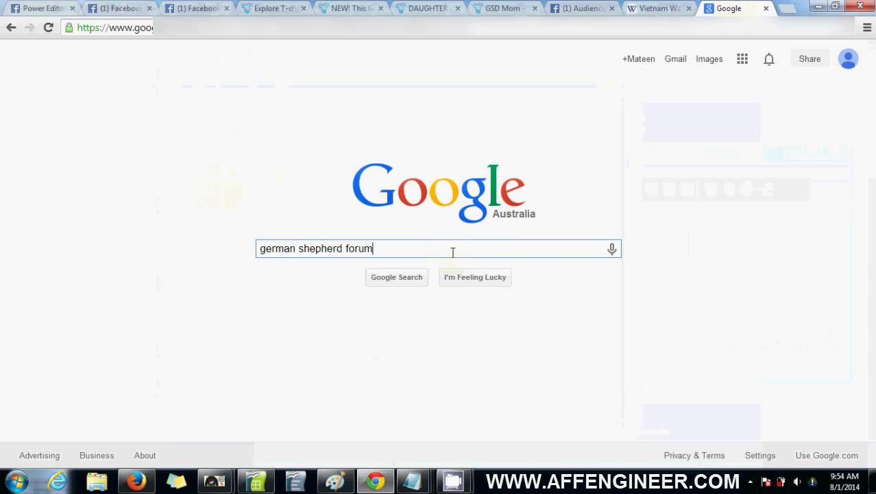
key(Return)
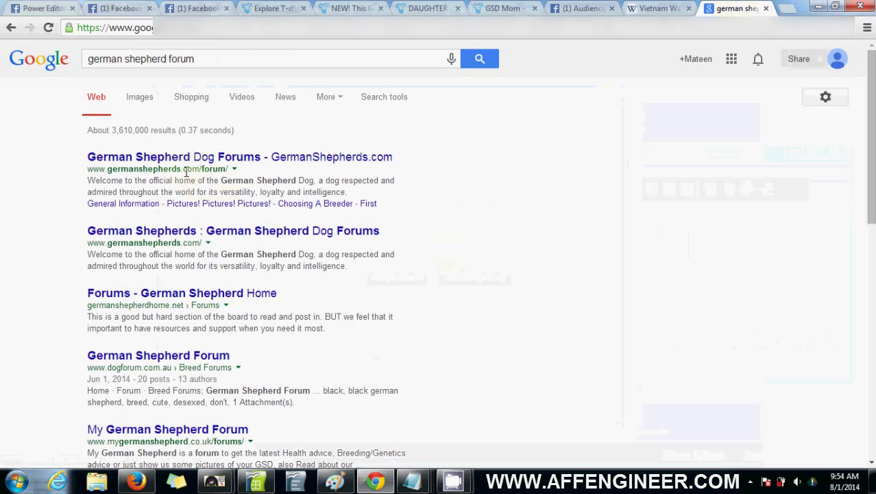
Return to Facebook Audience Insights and look up "germanshep", shortened to "germans", among the audience interests
click(592, 7)
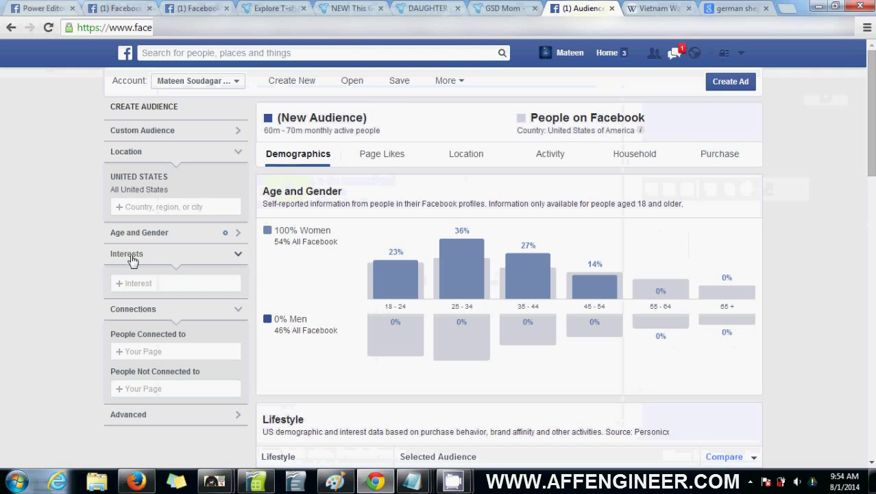
click(143, 282)
text(ger)
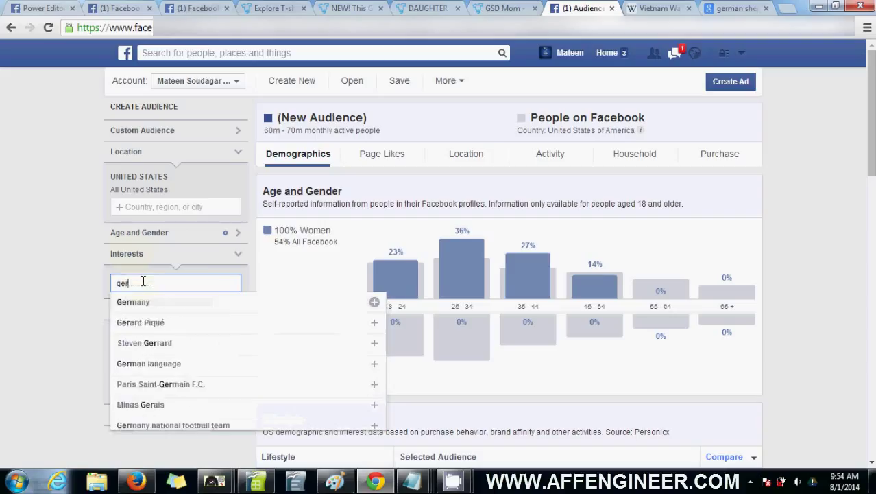
text(manshep)
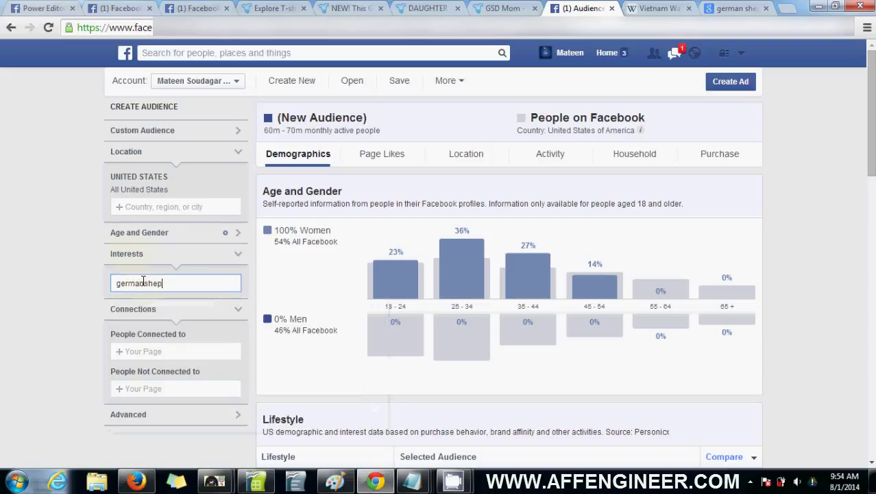
key(BackSpace)
key(BackSpace)
key(BackSpace)
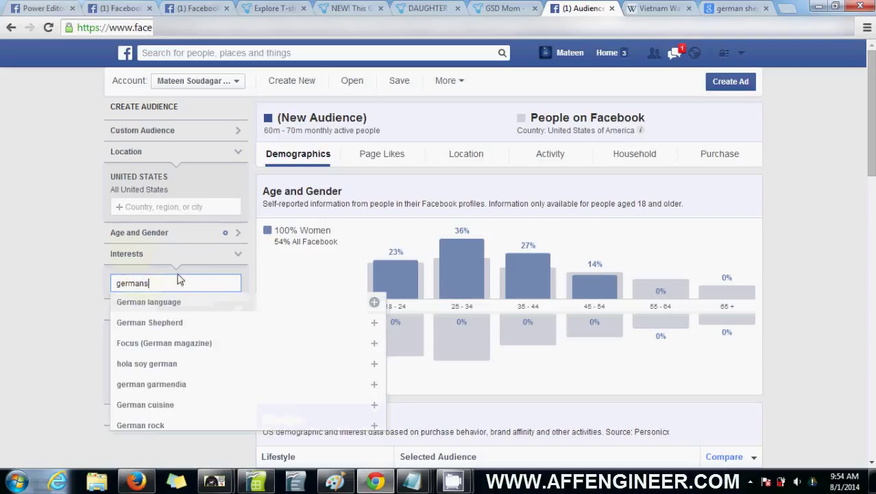
Check the Google forum results and look up "german shepherd hom" among the Facebook audience interests
click(739, 6)
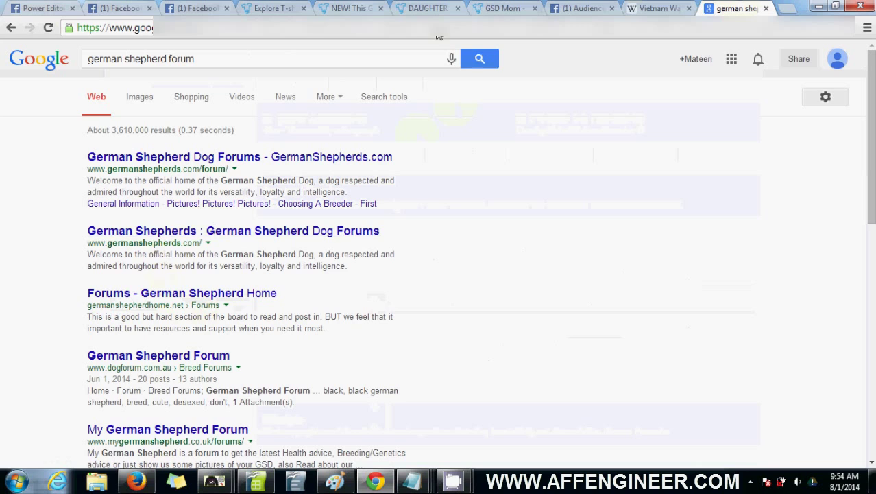
click(569, 8)
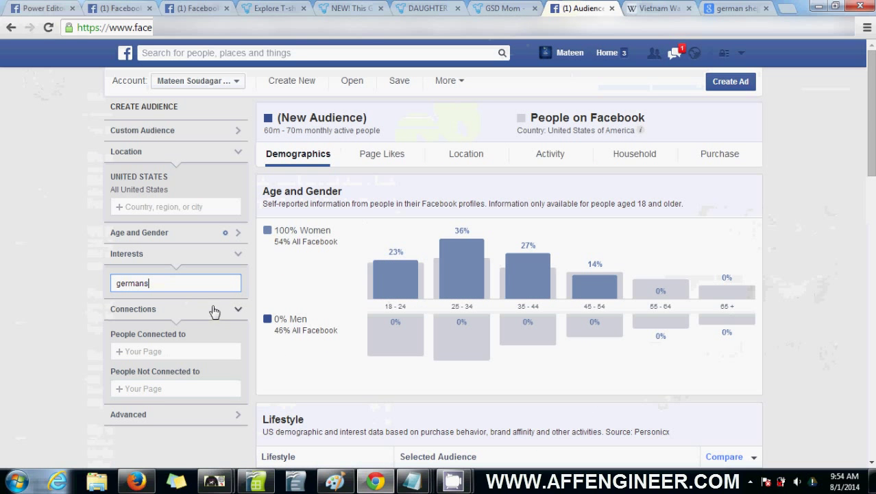
text(he)
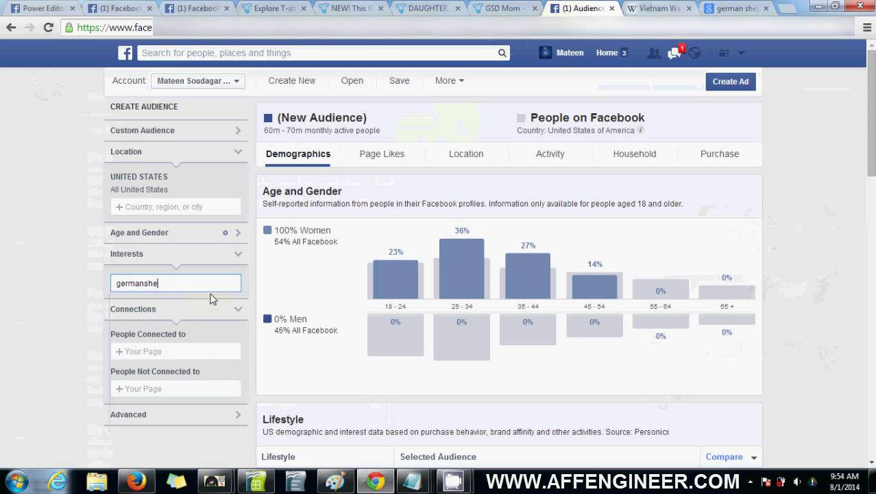
key(BackSpace)
key(BackSpace)
key(BackSpace)
text(shepher)
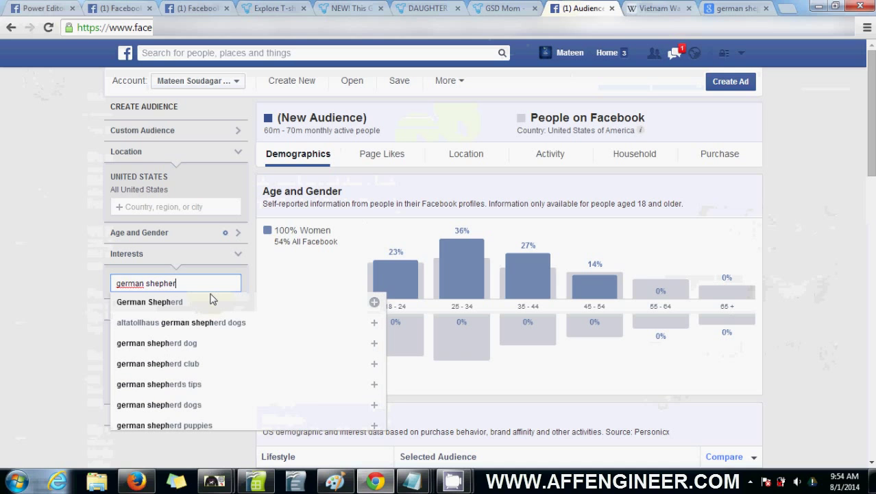
text(d hom)
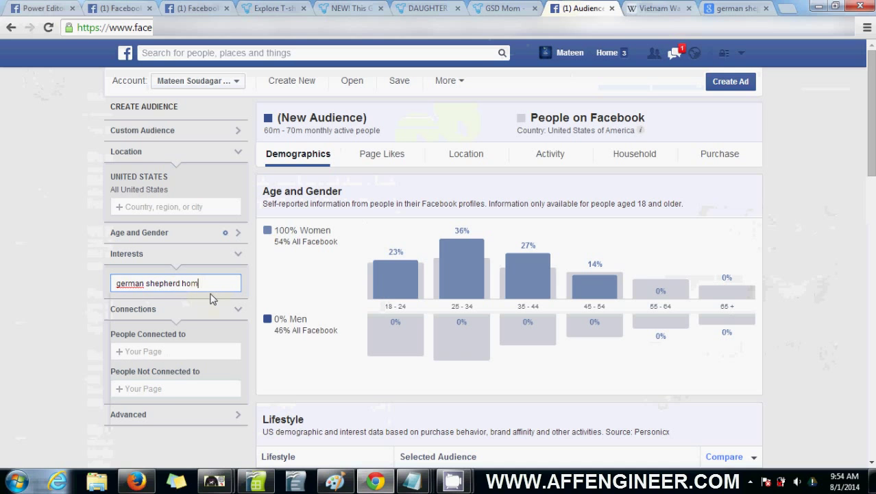
key(BackSpace)
key(BackSpace)
key(BackSpace)
key(BackSpace)
click(732, 8)
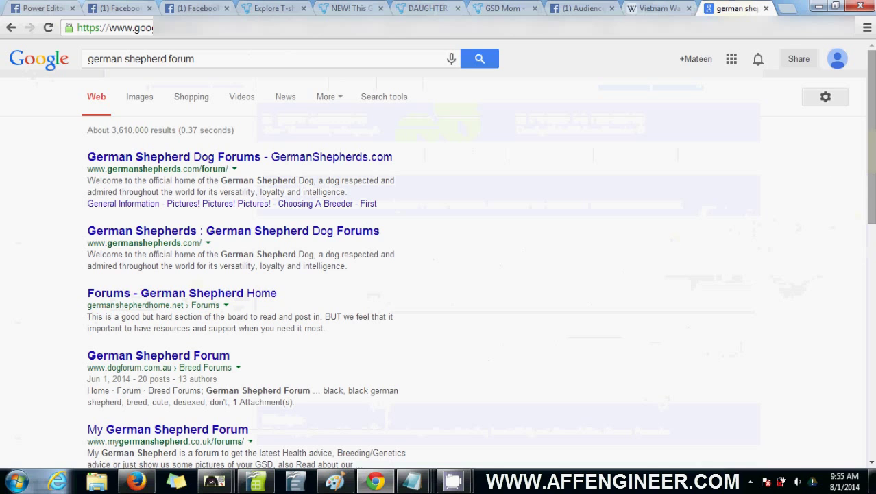
Check the Google forum results and look up "mygerman" among the Facebook audience interests, then clear the entry
scroll(395, 345, down, 1)
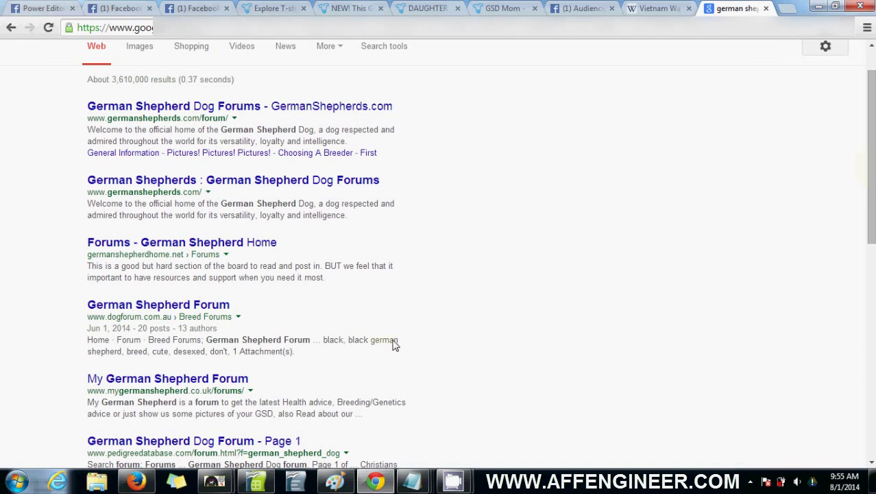
click(658, 8)
click(576, 7)
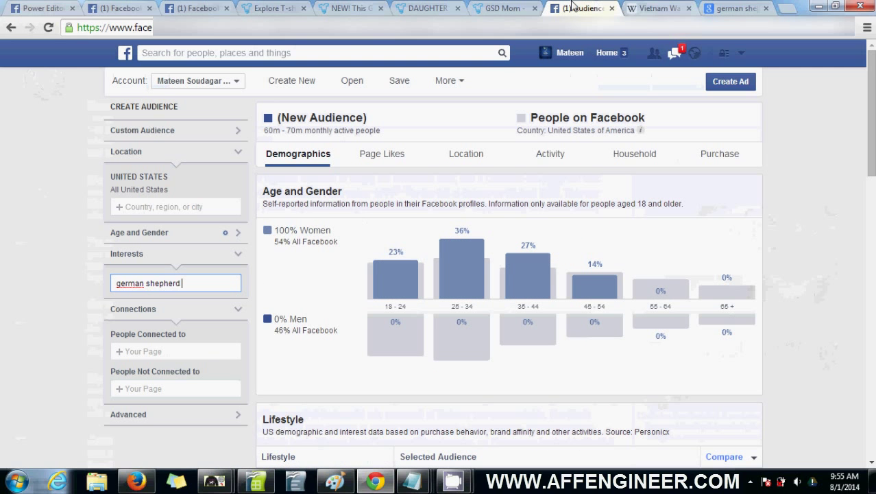
key(ctrl+a)
text(myger)
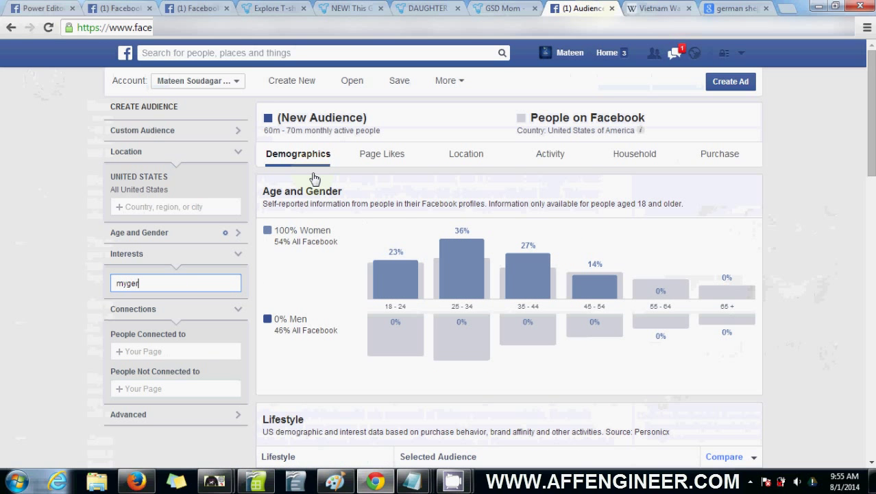
text(man)
key(ctrl+a)
key(BackSpace)
Consult the keyword list in Notepad and return to the interests in Facebook Audience Insights
key(alt+Tab)
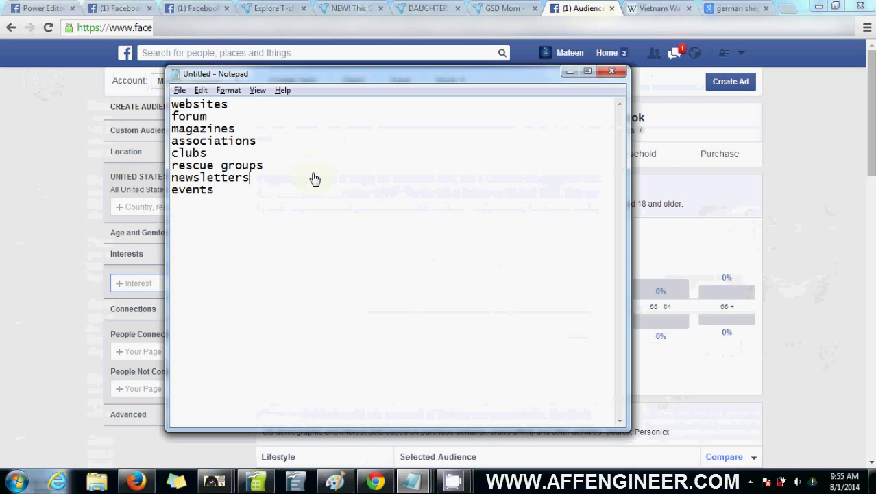
click(257, 125)
key(alt+Tab)
click(199, 281)
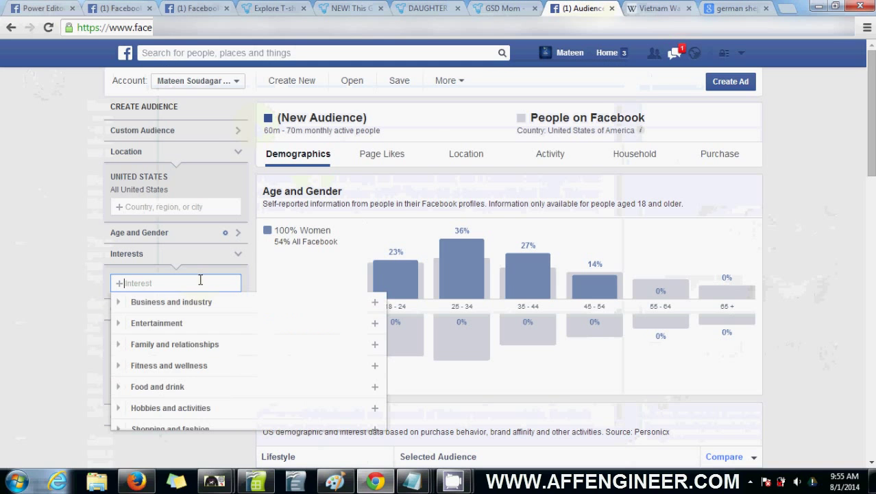
key(alt+Tab)
key(alt+Tab)
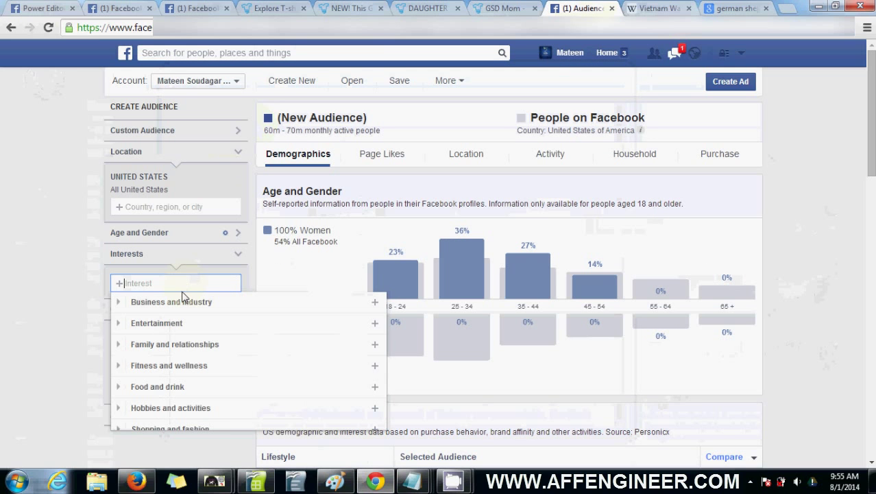
Add "german shepherd club" and "german shepherds tips" to the audience's additional interests
text(german she)
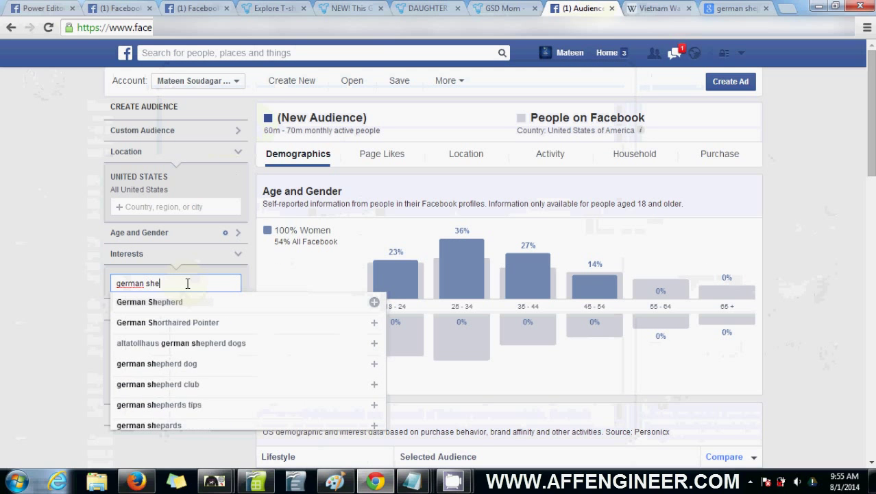
text(pherd club)
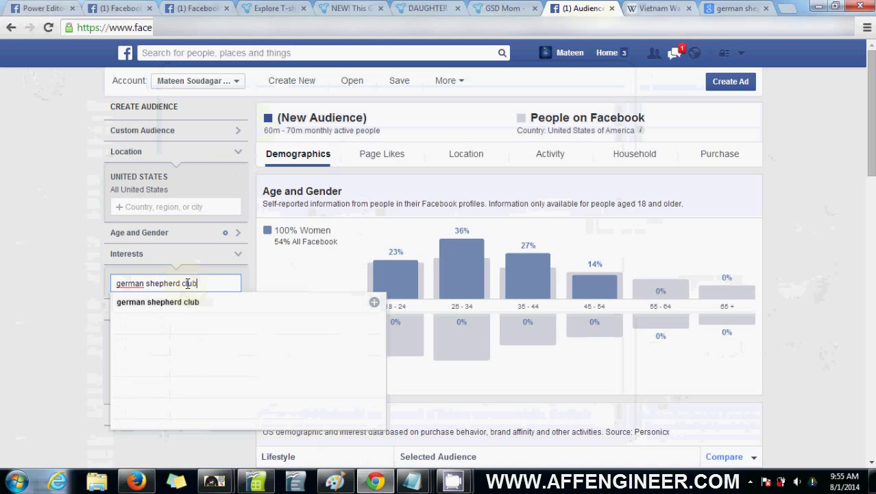
click(187, 302)
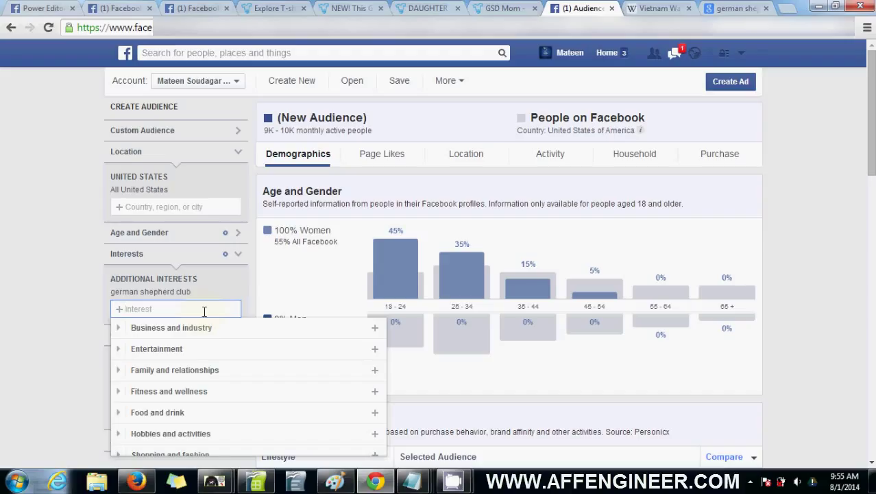
text(german shep)
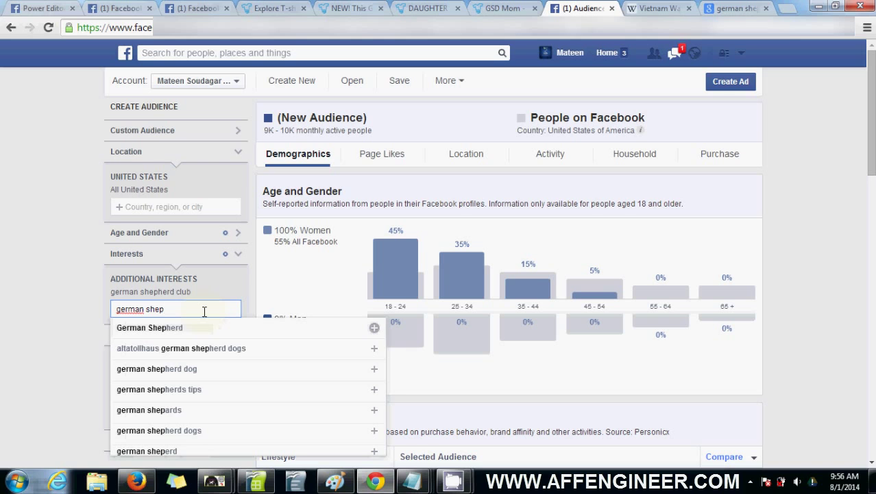
click(194, 391)
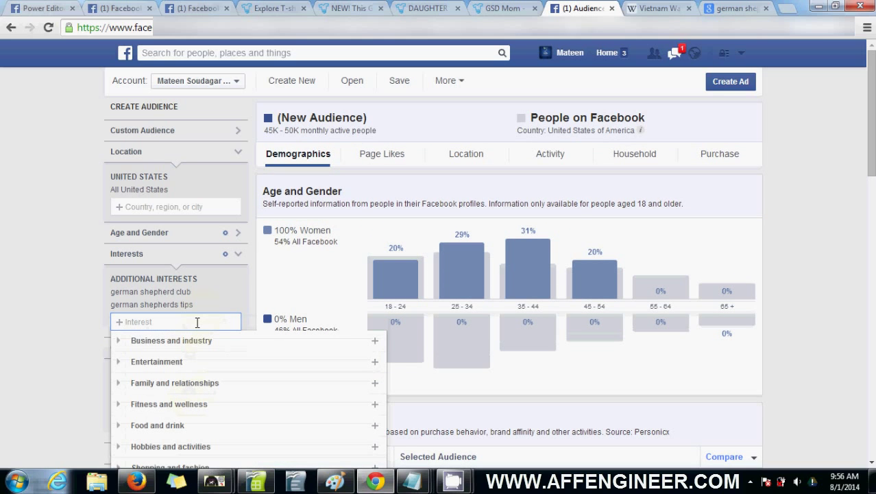
text(germ)
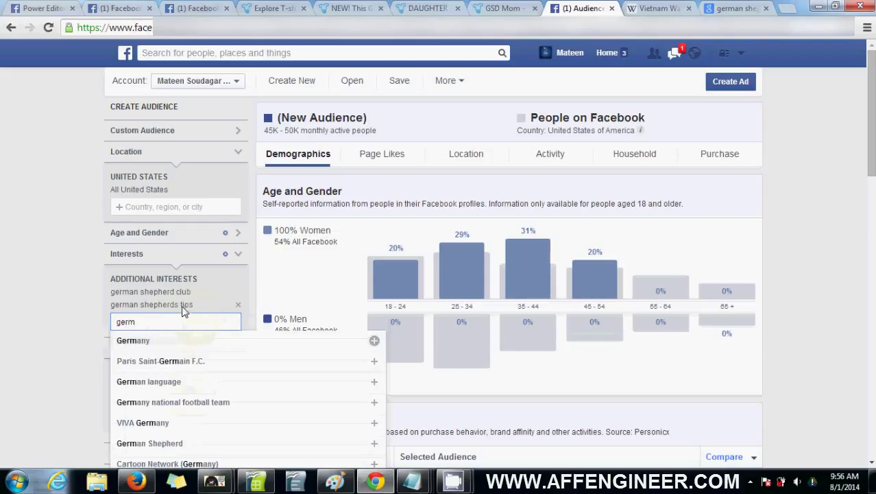
double_click(187, 320)
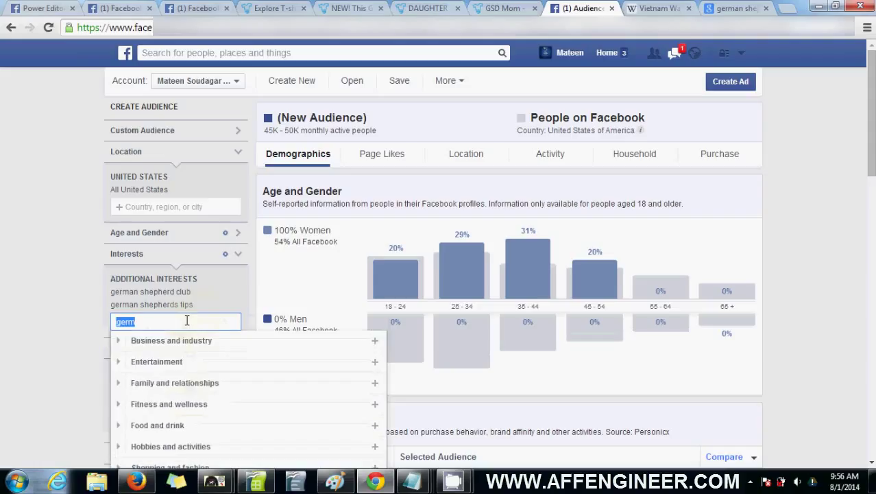
text(german shep)
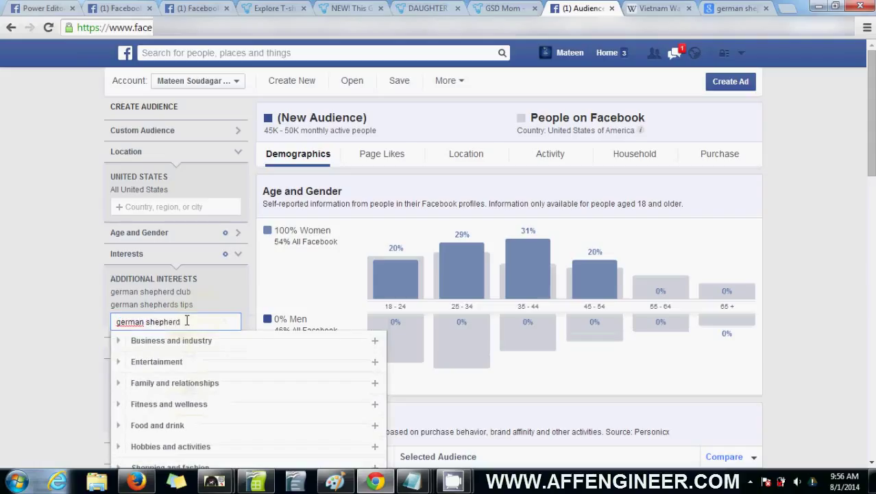
text(herd)
triple_click(187, 319)
text(german sh)
triple_click(187, 319)
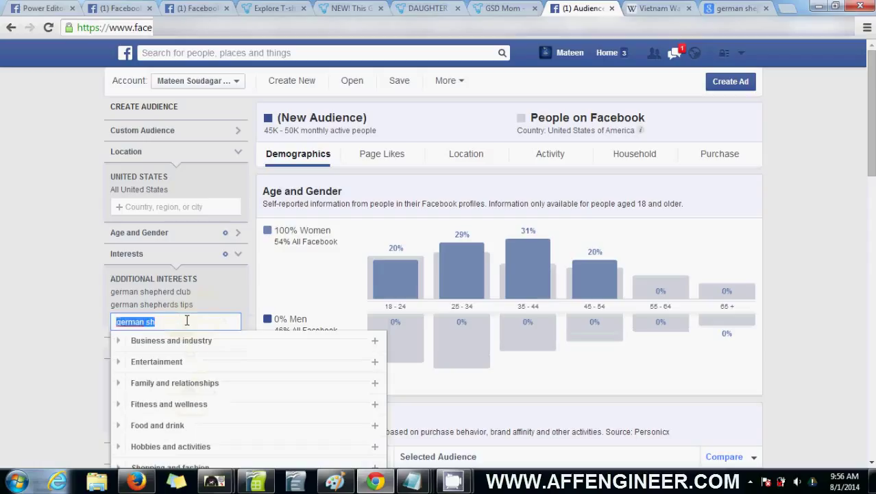
text(ge)
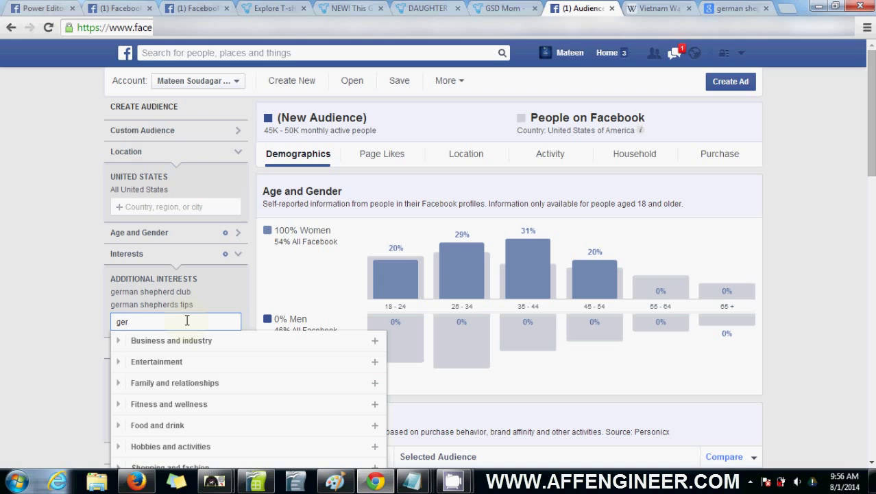
text(r)
triple_click(186, 321)
key(BackSpace)
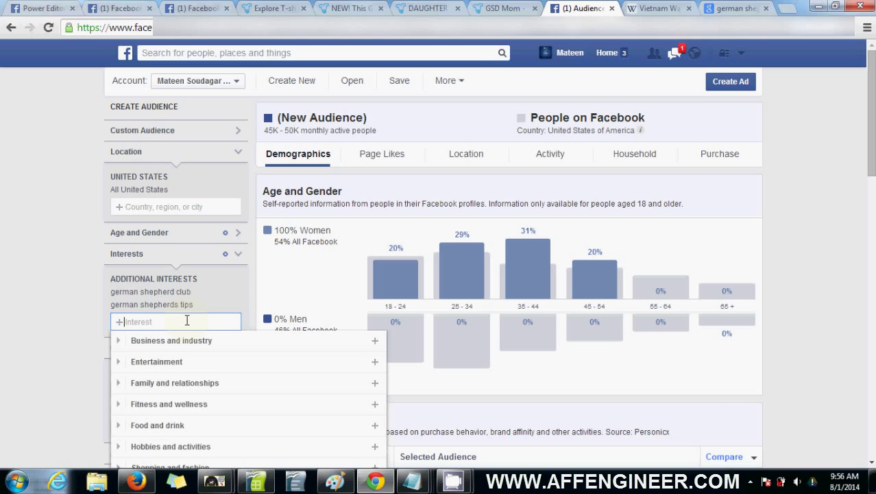
click(751, 484)
click(751, 483)
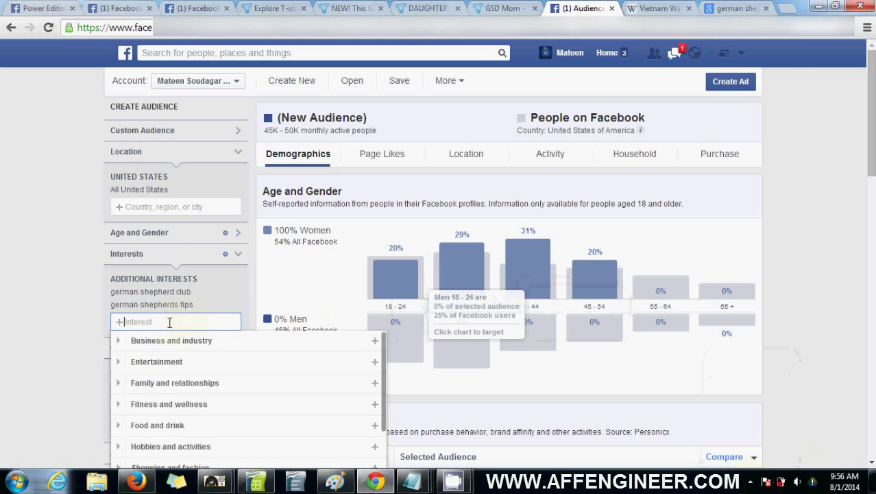
Look up "german shepherd a" and "german shepherd club" among the audience interests
text(g)
key(BackSpace)
text(germ)
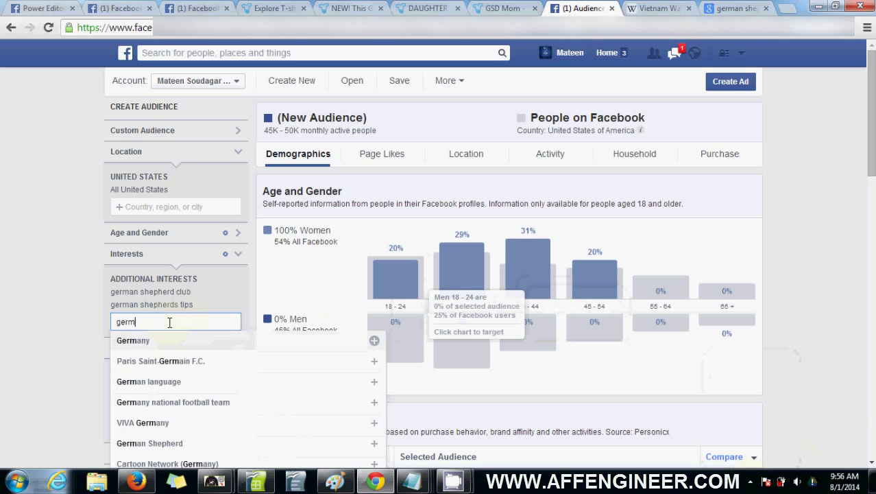
text(an shep)
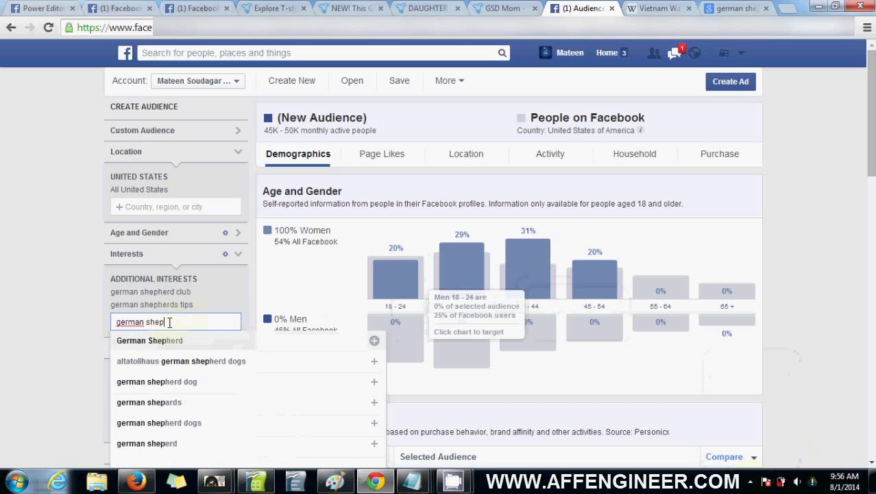
text(h)
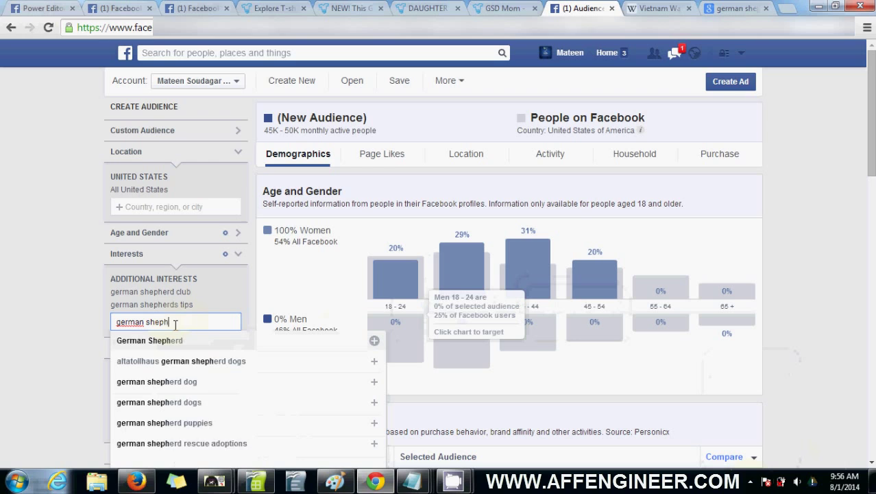
text(erd ass)
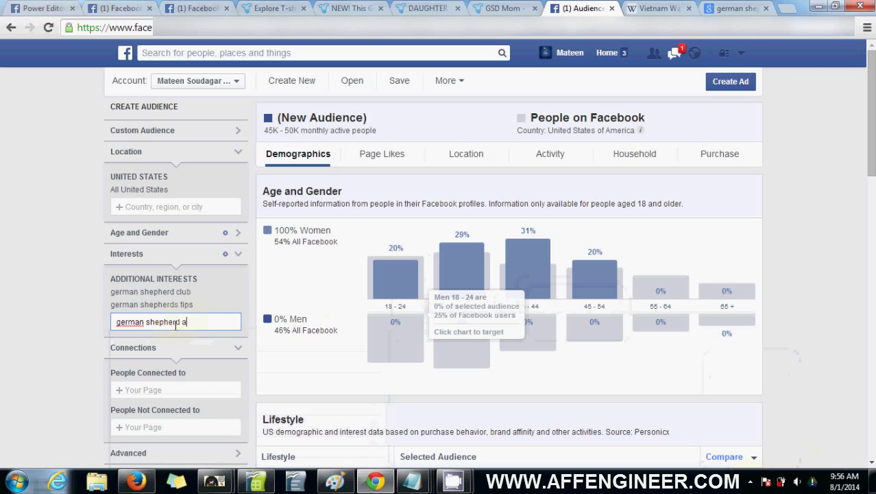
key(BackSpace)
text(club)
triple_click(175, 326)
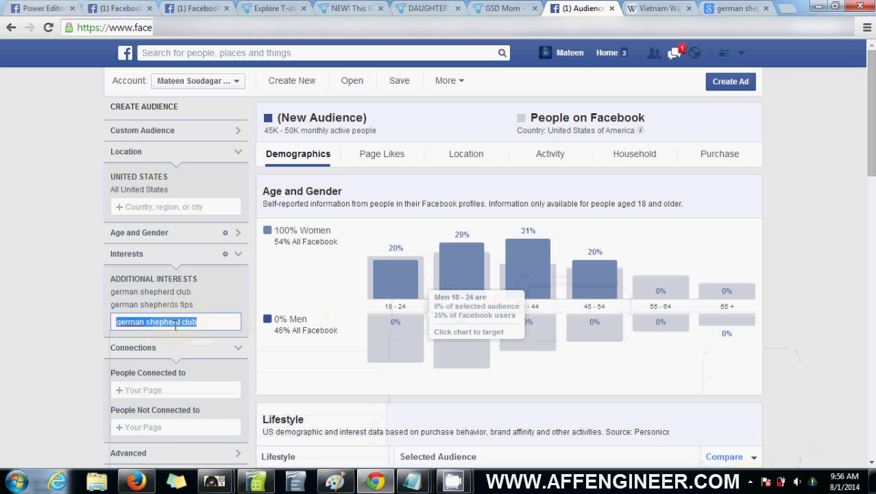
Switch to the Google results and search for "german shepherd club"
click(737, 8)
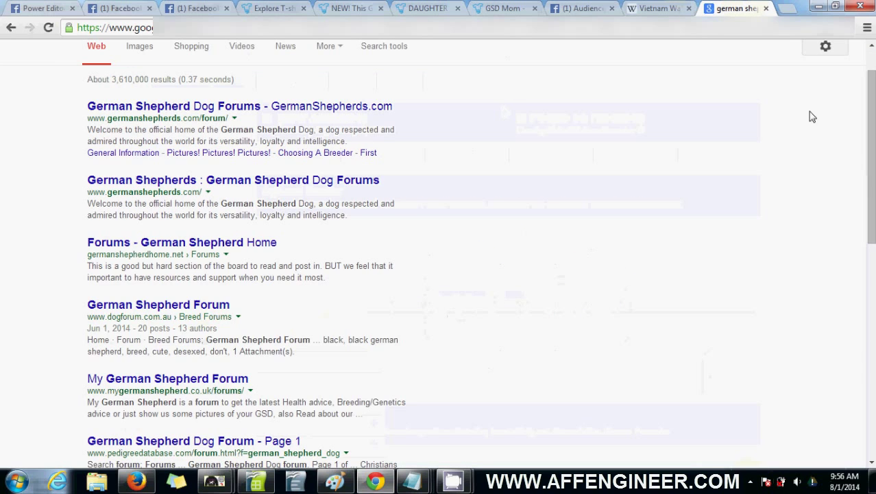
scroll(811, 114, up, 1)
click(303, 50)
key(ctrl+a)
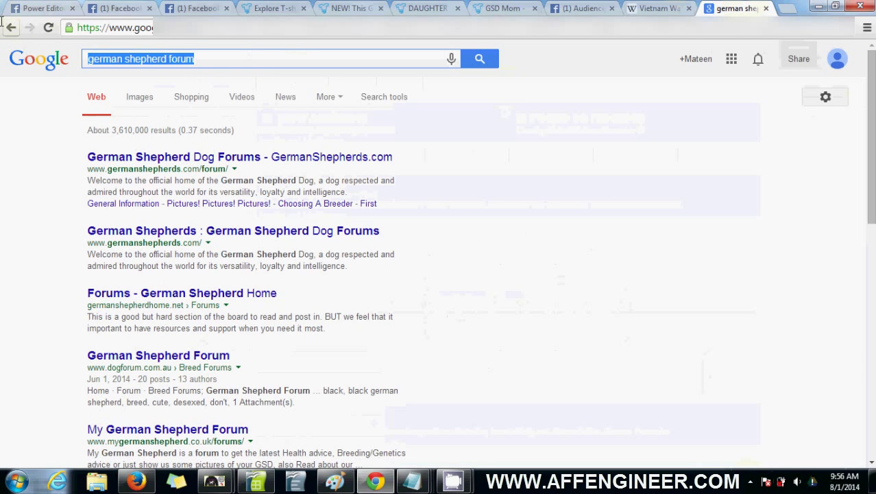
text(german shepherd club)
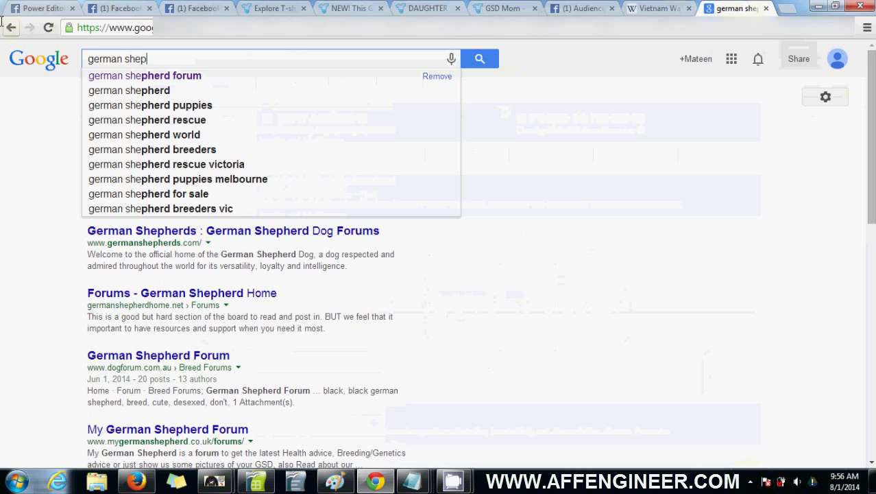
key(Return)
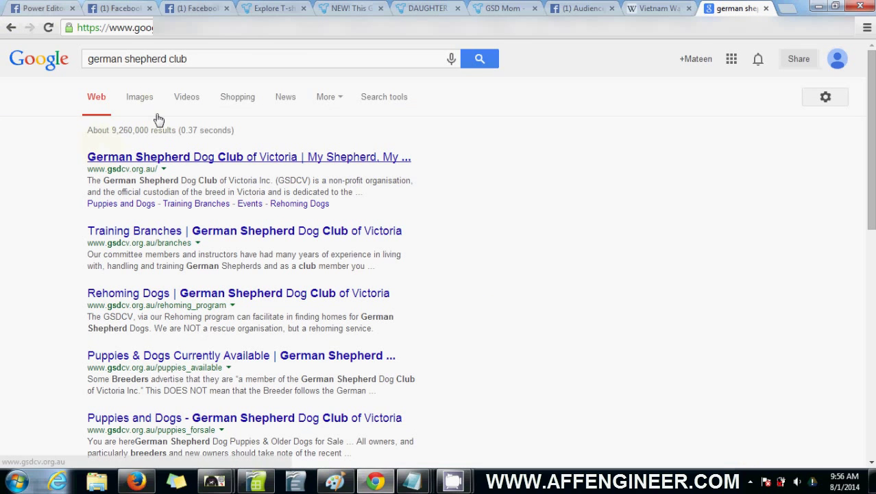
Refine the Google search to "german shepherd club list", and extend it with "wikiedpida"
click(229, 60)
text(list)
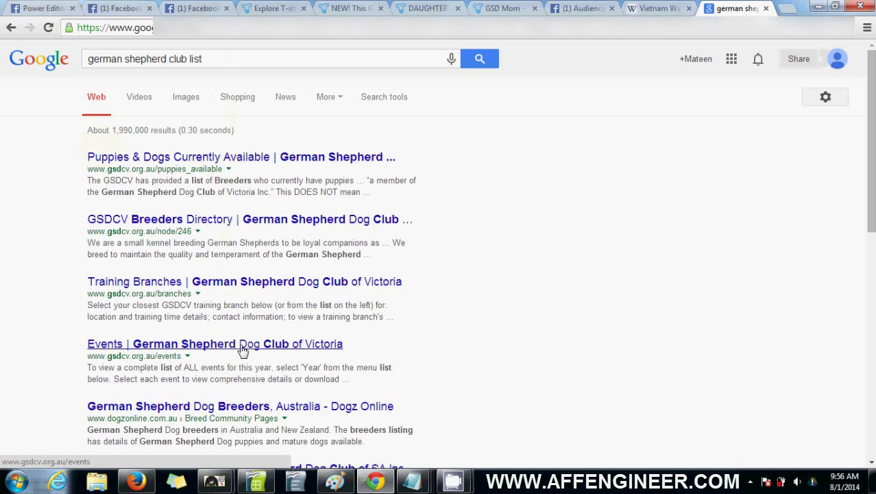
click(251, 58)
text(wikiedpida)
key(Return)
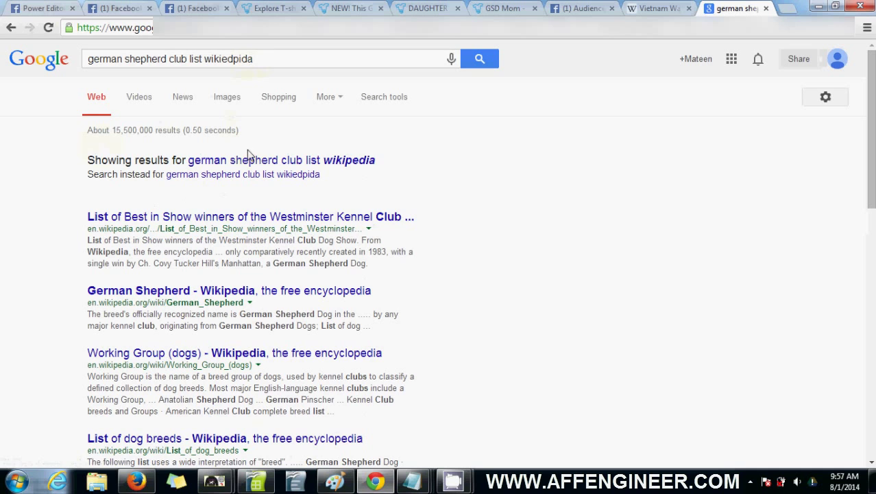
Open the Wikipedia list of Westminster Best in Show winners and find "german" on the page, advancing to the third match
click(250, 159)
click(248, 162)
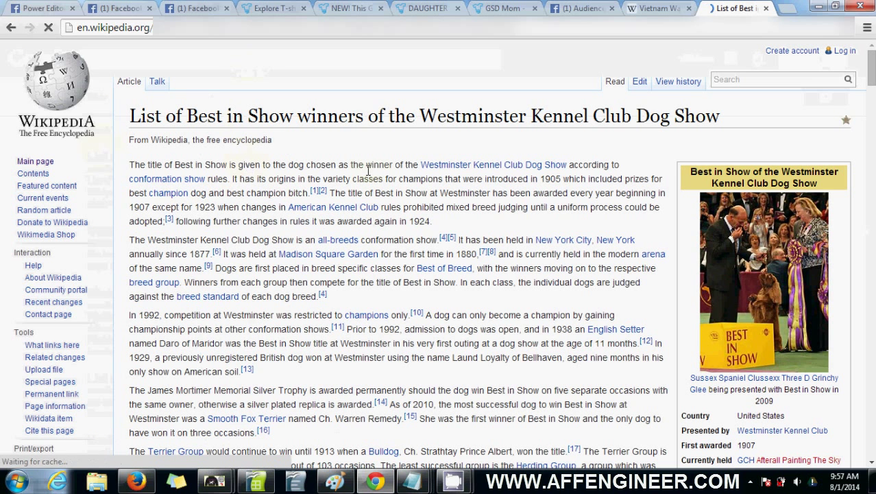
drag(871, 72, 872, 135)
key(ctrl+f)
text(german)
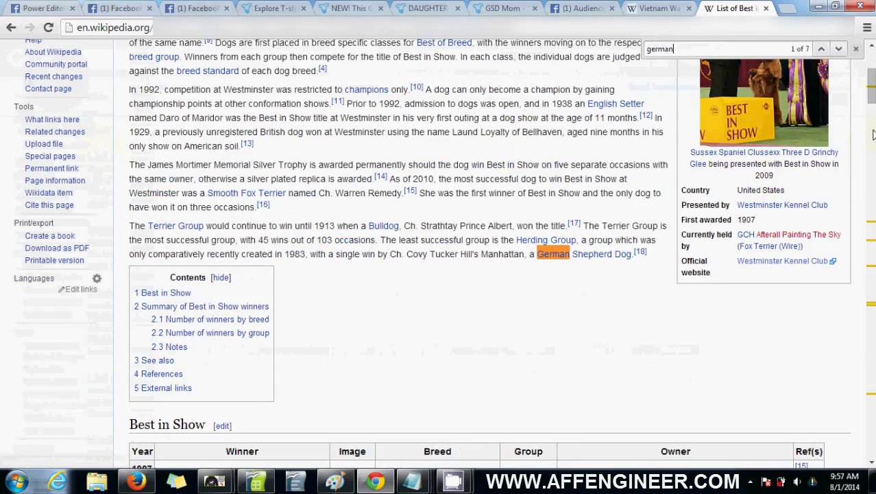
key(Return)
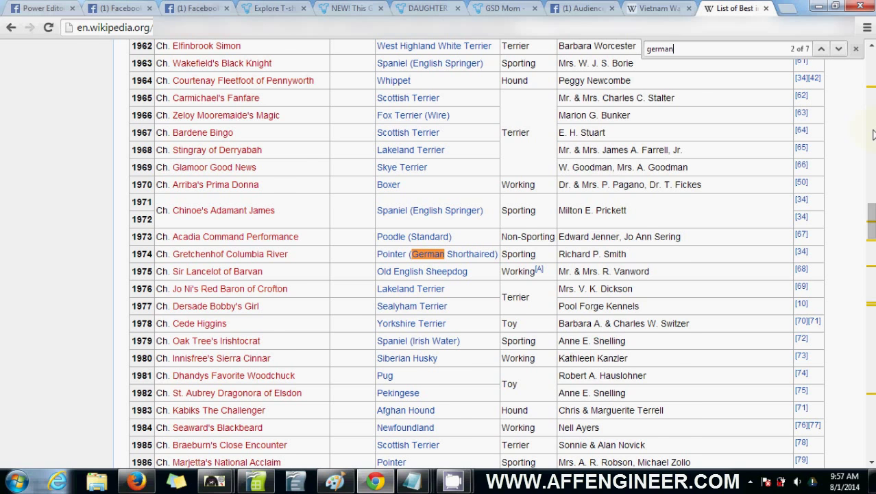
key(Return)
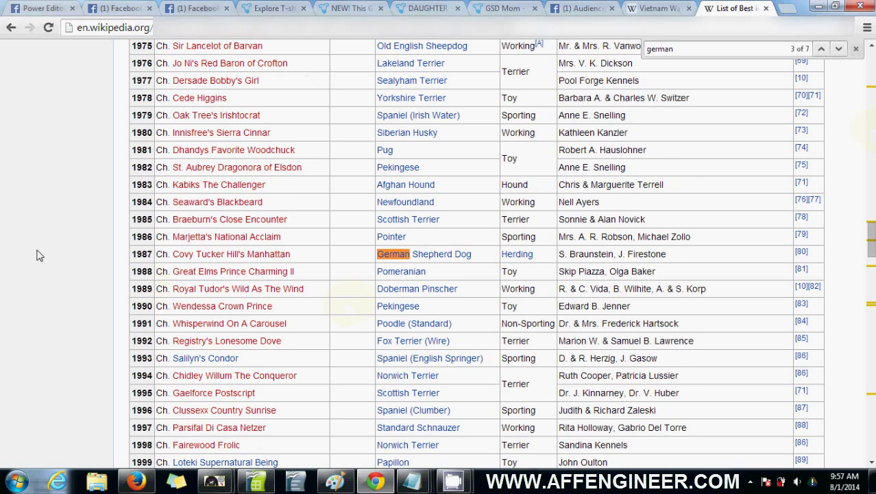
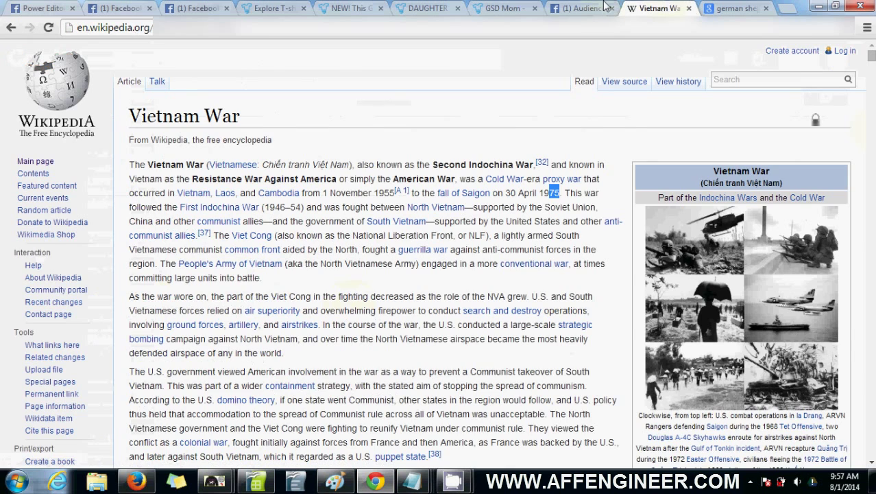
Add the interests "german shepherd rescue adoptions" and "german shepherd rescue east tn" to the audience
click(219, 322)
key(ctrl+a)
text(german shepherd)
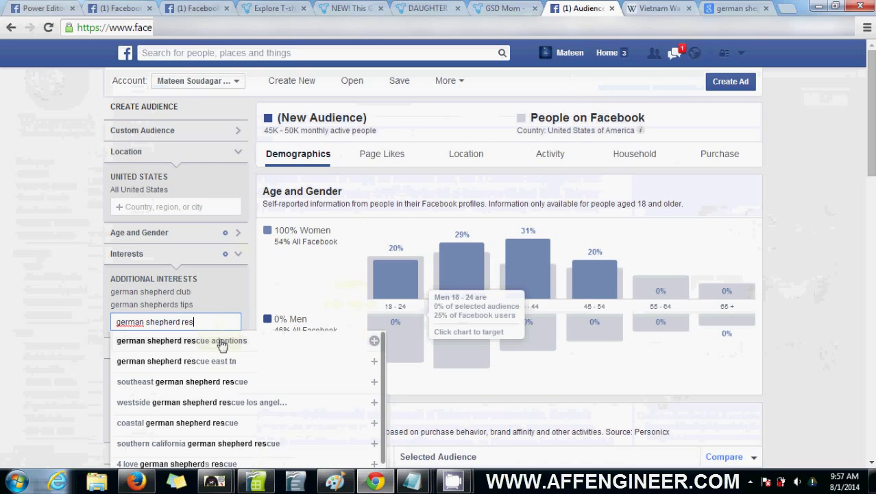
click(221, 340)
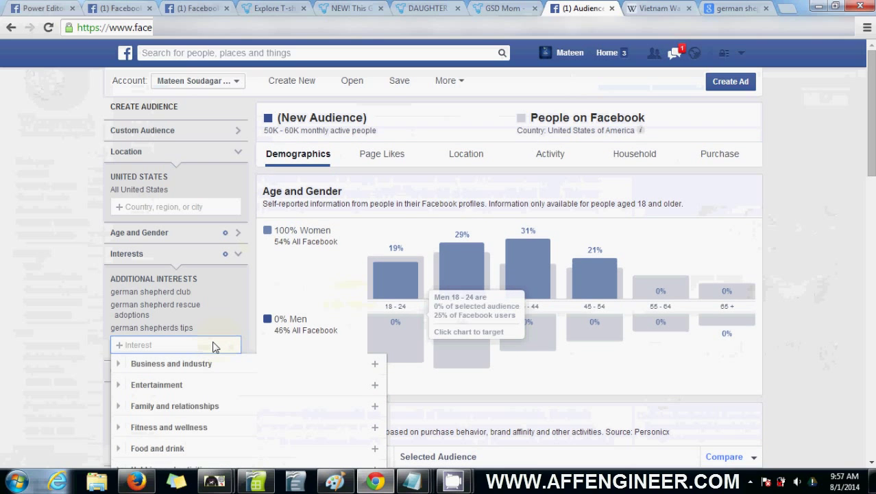
text(german shep)
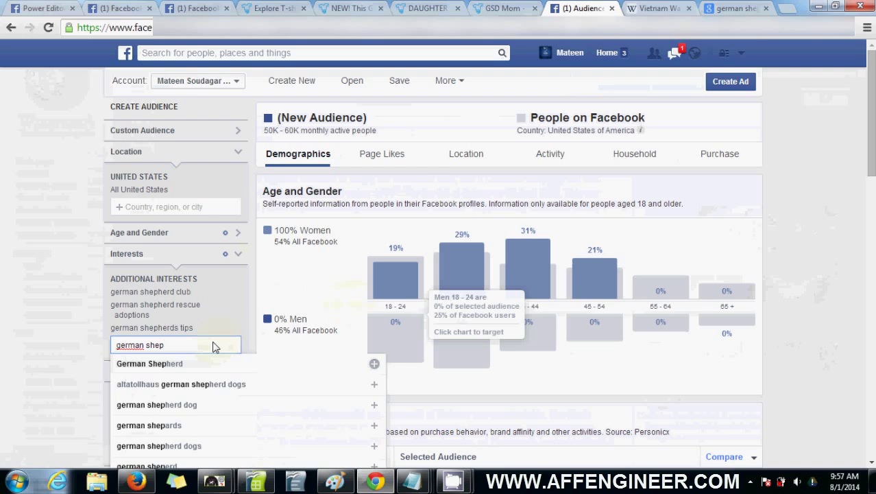
text(herd res)
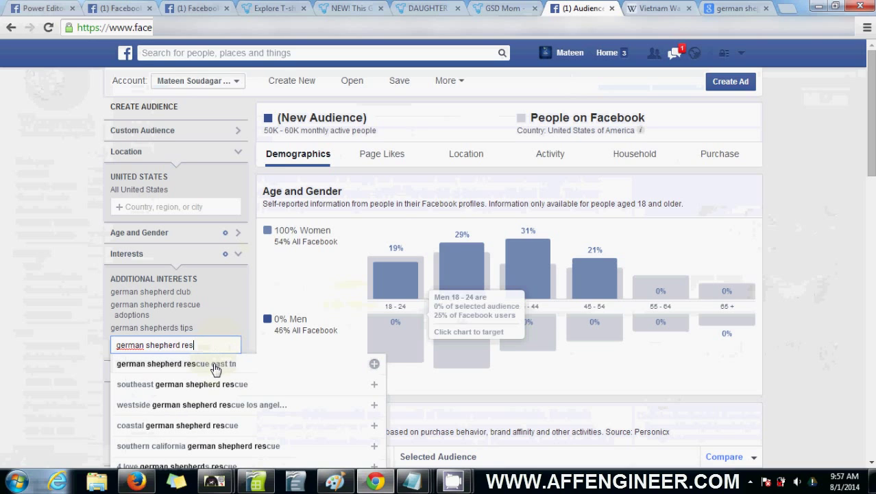
click(214, 365)
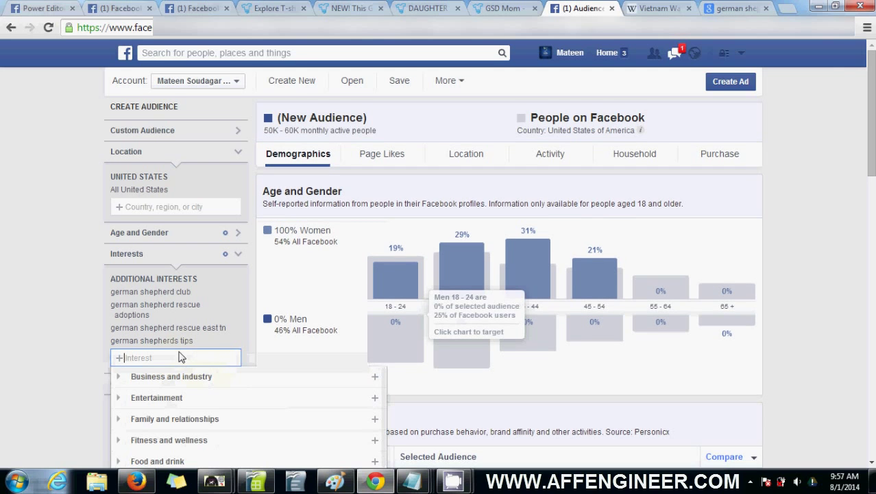
Add the interests "southeast german shepherd rescue" and "westside german shepherd rescue los angeles" to the audience
scroll(871, 117, down, 1)
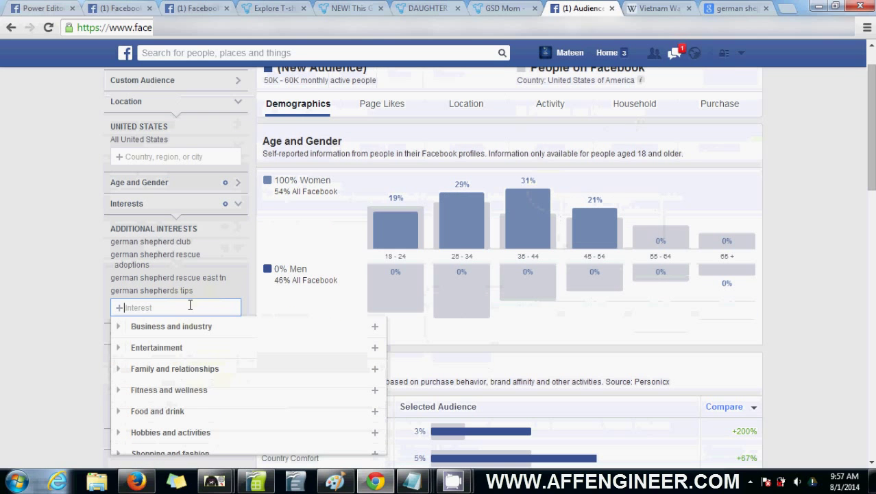
text(german s)
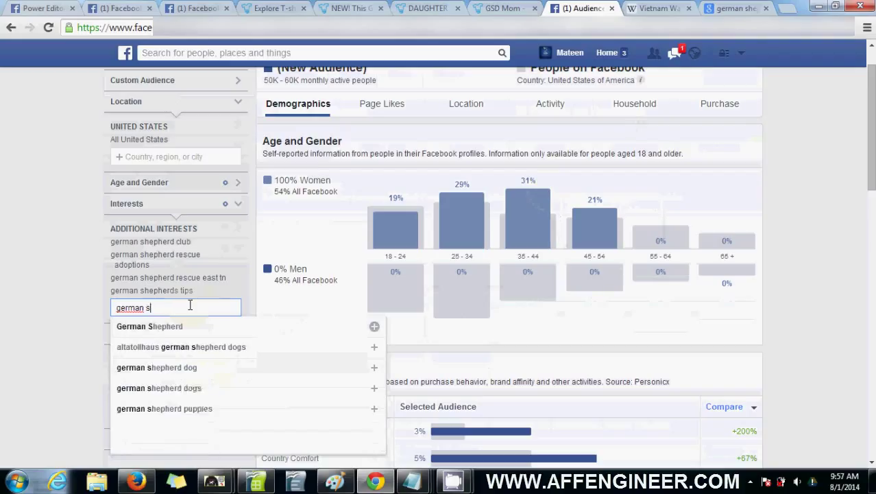
text(hepherd)
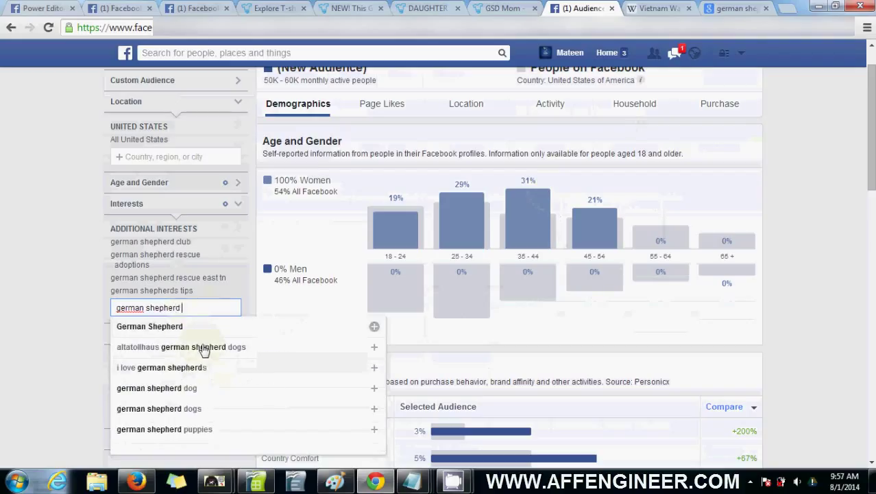
text( resc)
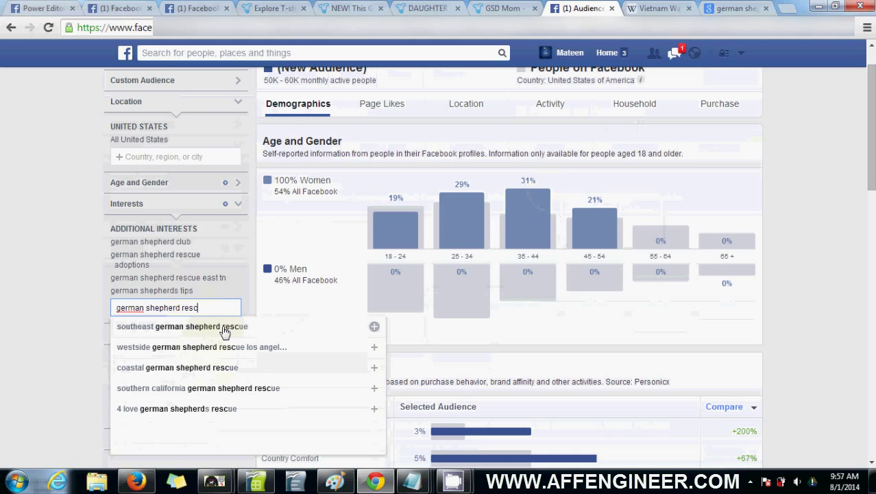
click(221, 326)
text(german)
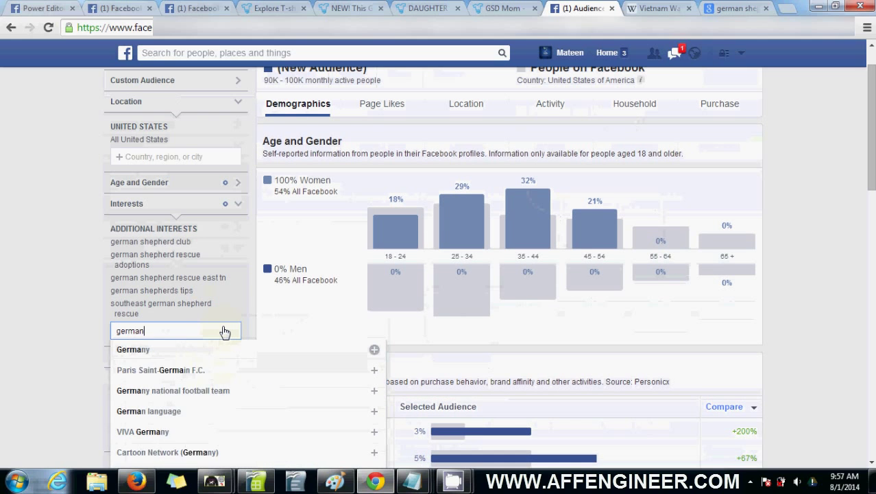
text( shepherd rescu)
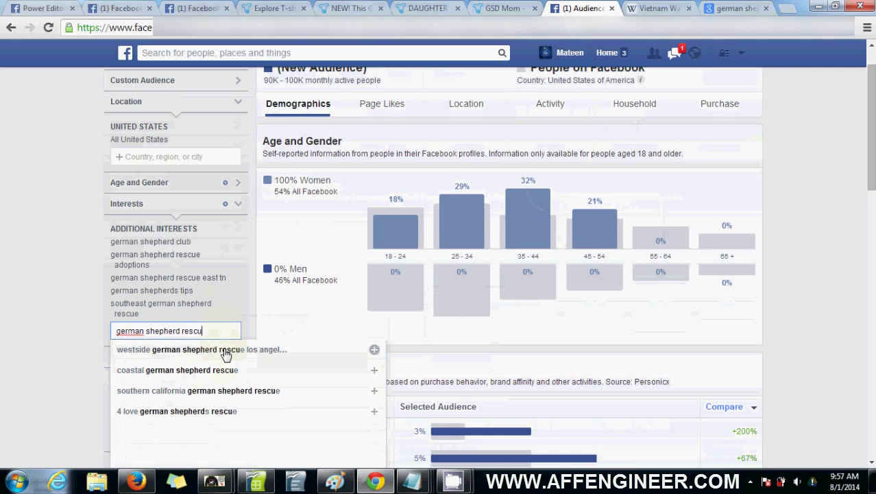
click(225, 349)
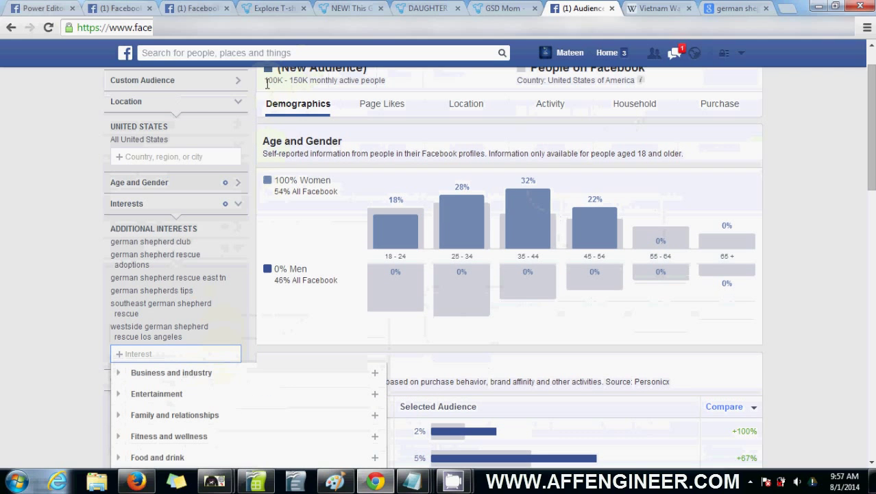
Add the interests "coastal german shepherd rescue" and "southern california german shepherd rescue" to the audience
click(160, 352)
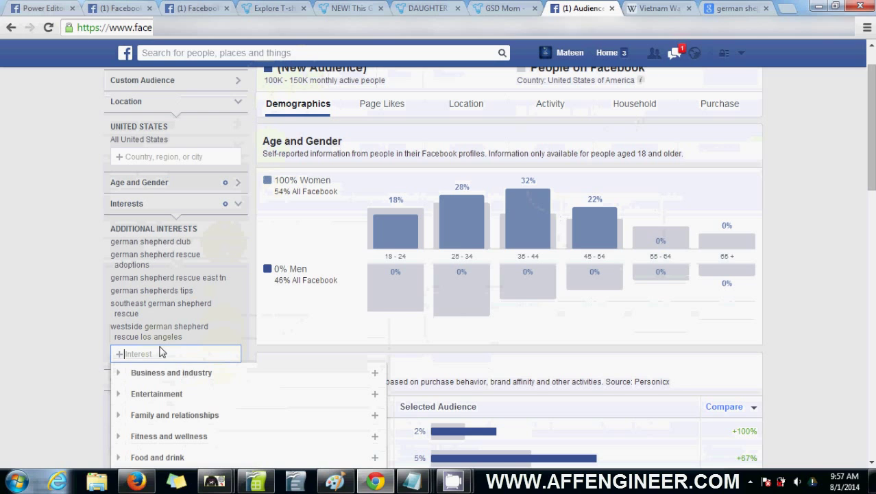
text(german shepher)
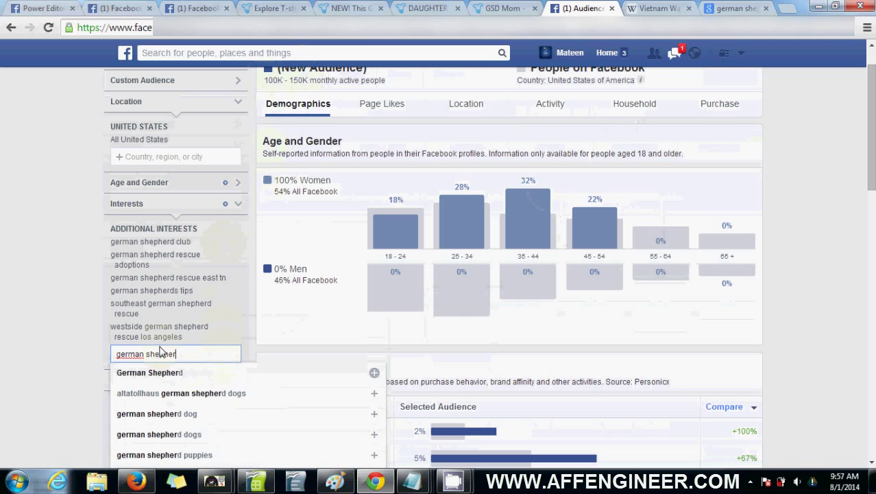
text(d rescue)
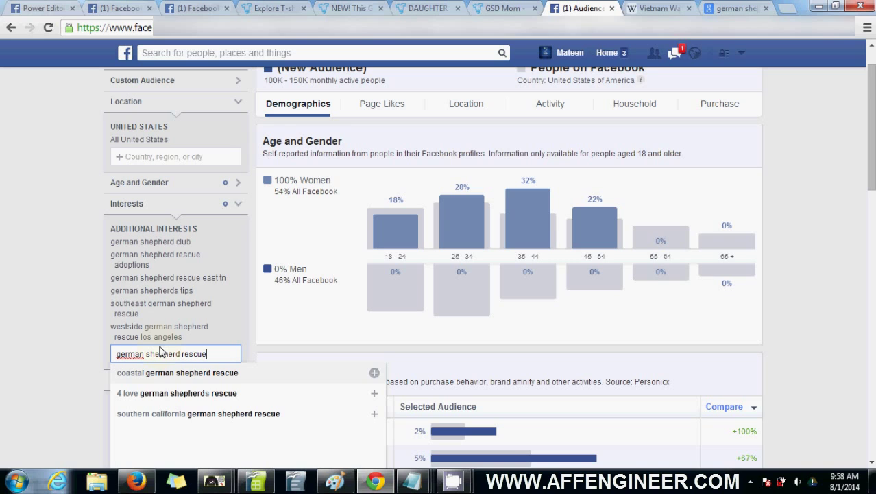
click(178, 377)
text(german)
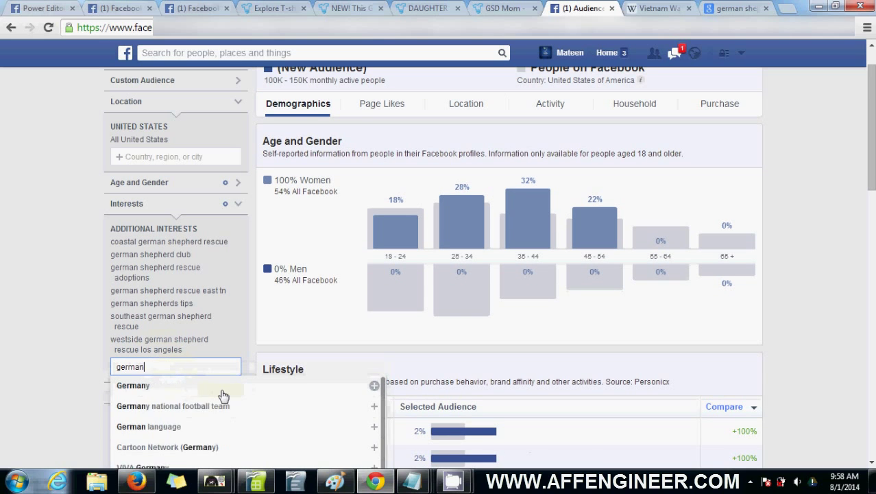
text( shepherd res)
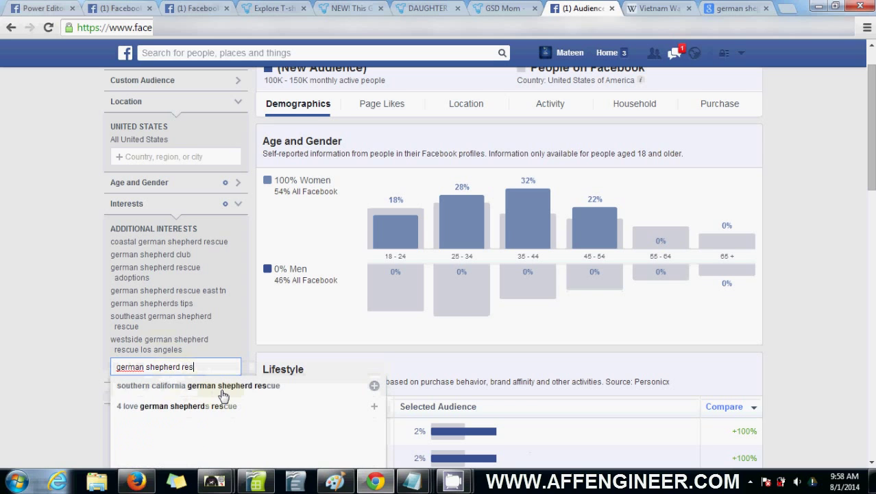
click(221, 386)
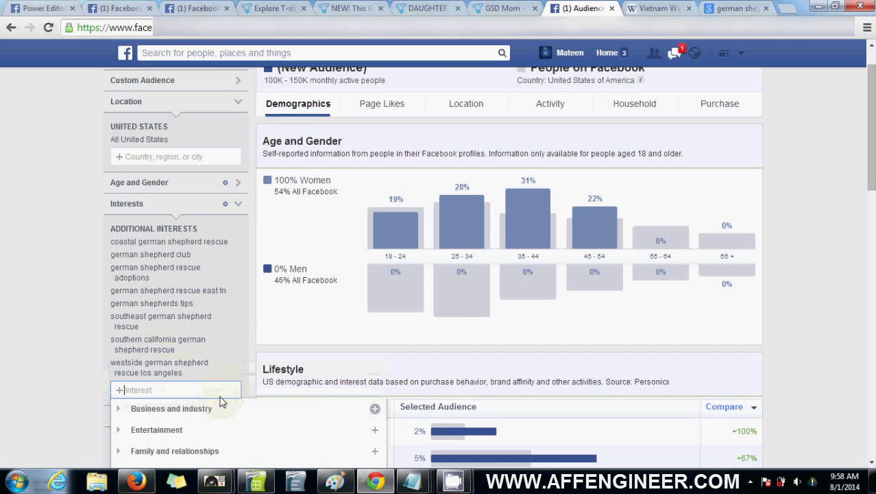
Check the Notepad list of research categories, highlight "clubs", and return to the browser
click(412, 480)
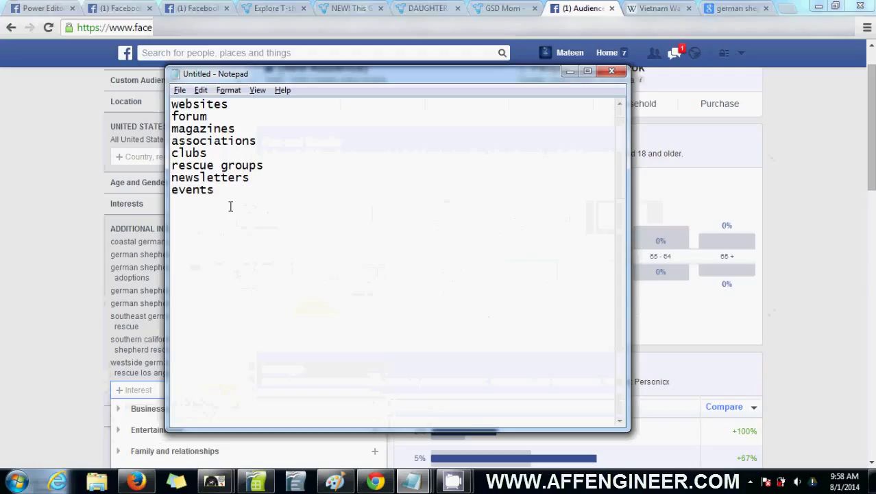
drag(211, 153, 168, 155)
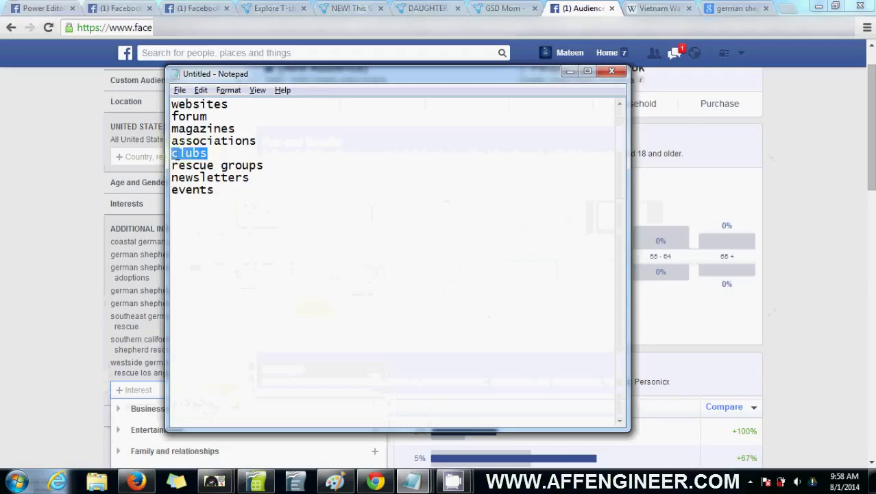
key(alt+Tab)
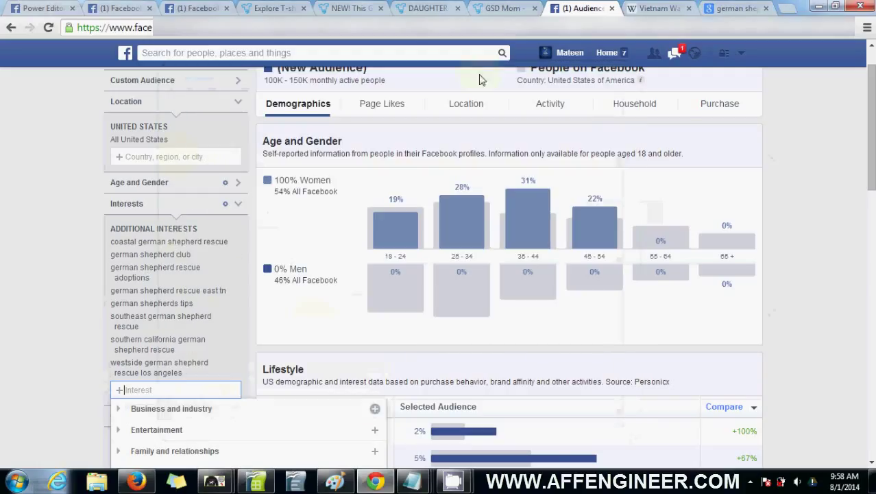
Switch to the Google results and search for "german shepherd clubs"
click(733, 8)
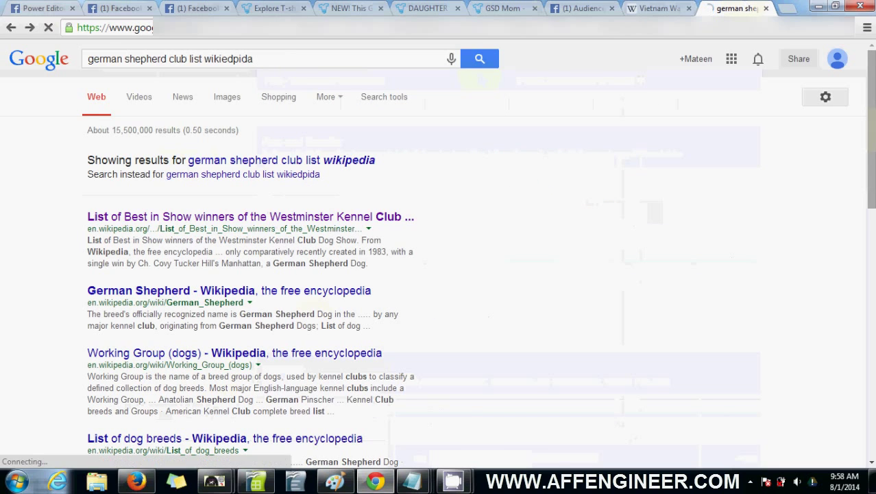
triple_click(185, 59)
text(german shepherd clubs)
key(Return)
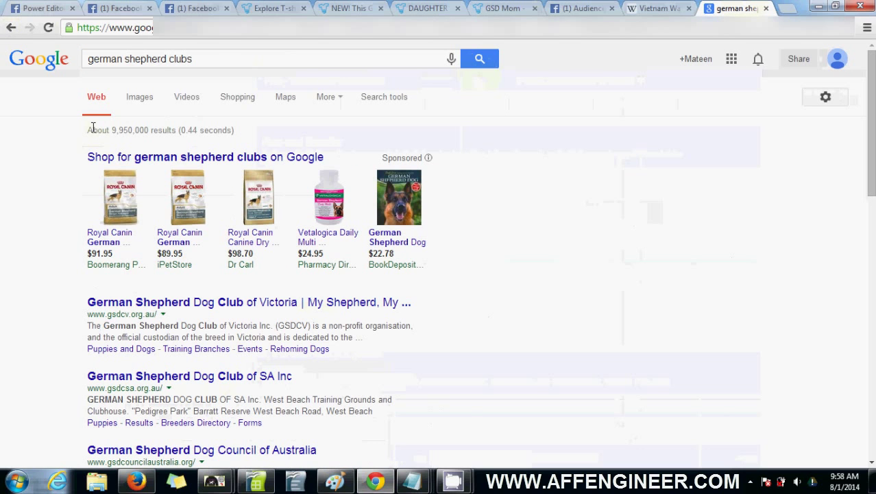
Change the Google search to "german shepherd magazine" and open the "Meet the German Shepherd" cover from the image results
double_click(183, 59)
text(maga)
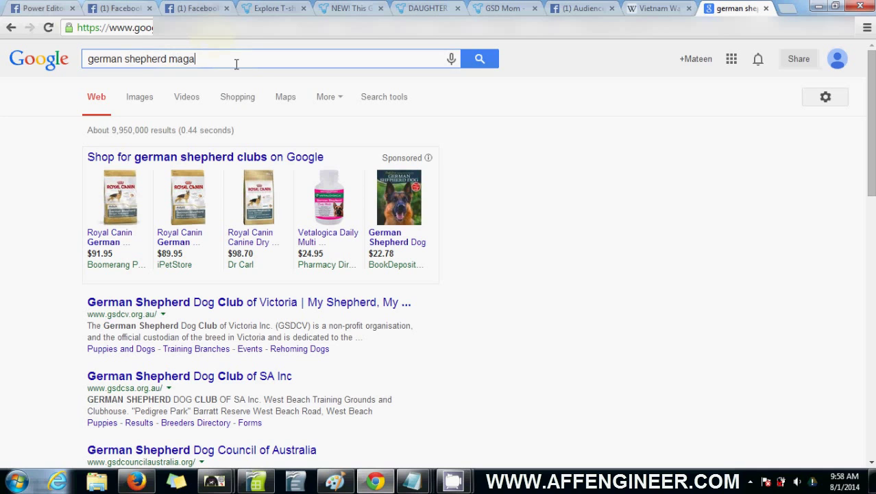
text(zine)
key(Return)
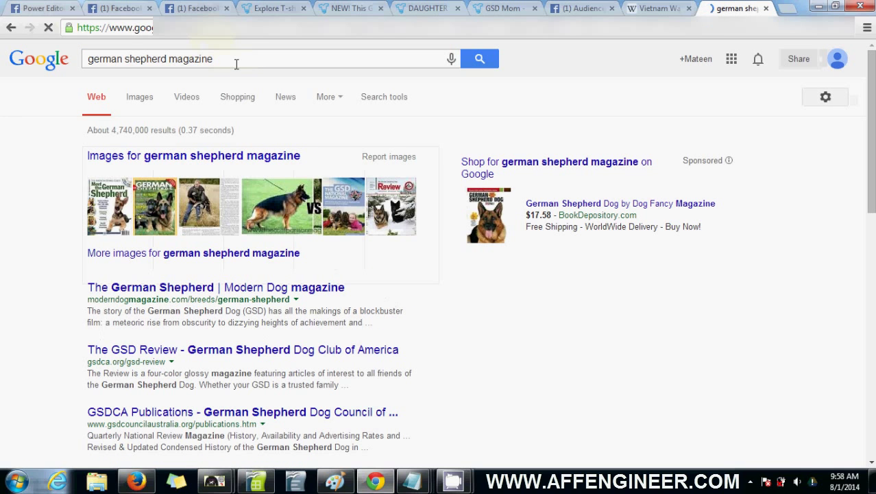
click(124, 212)
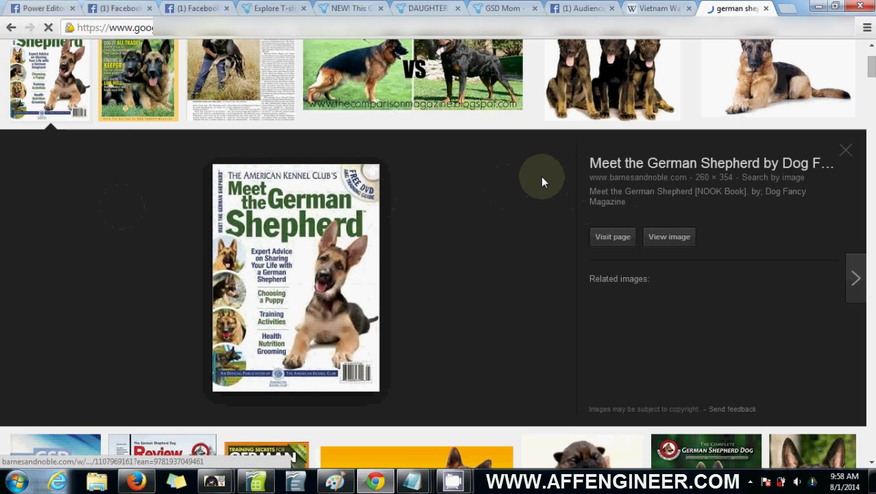
click(541, 178)
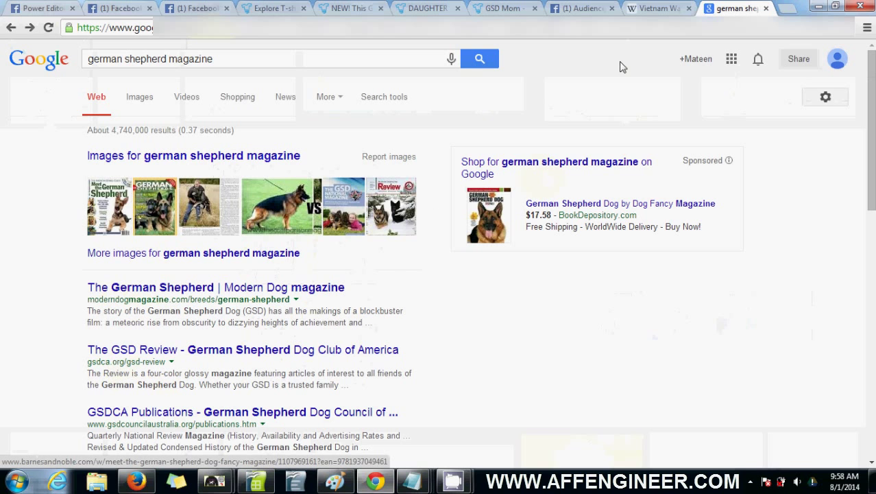
Return to Audience Insights, look up "gsd" among the interests, and clear the entry without adding any
click(657, 7)
click(591, 7)
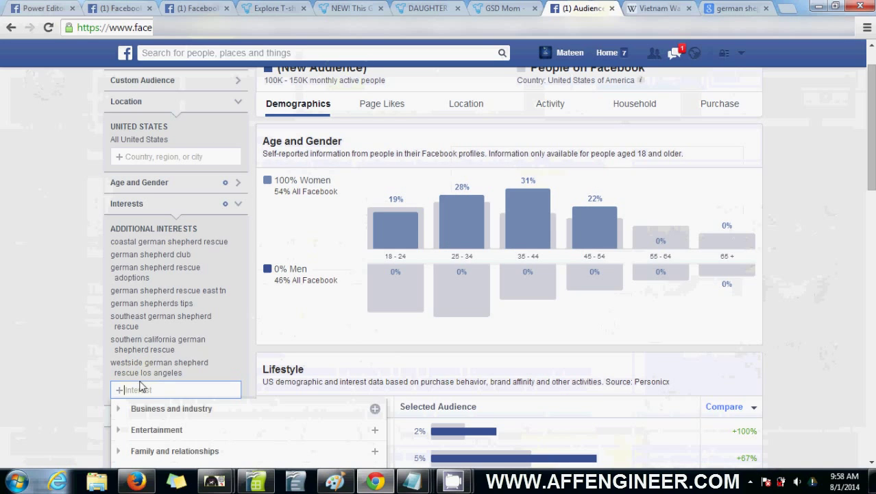
text(gsd)
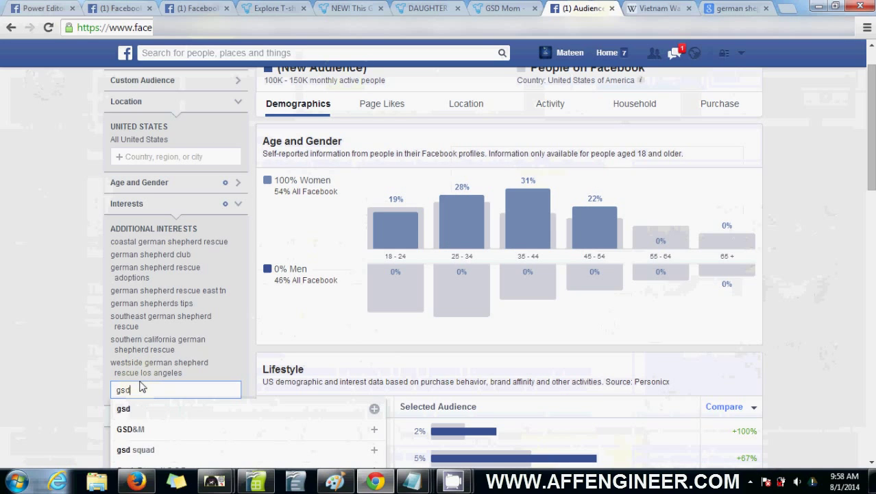
key(BackSpace)
key(BackSpace)
key(BackSpace)
key(BackSpace)
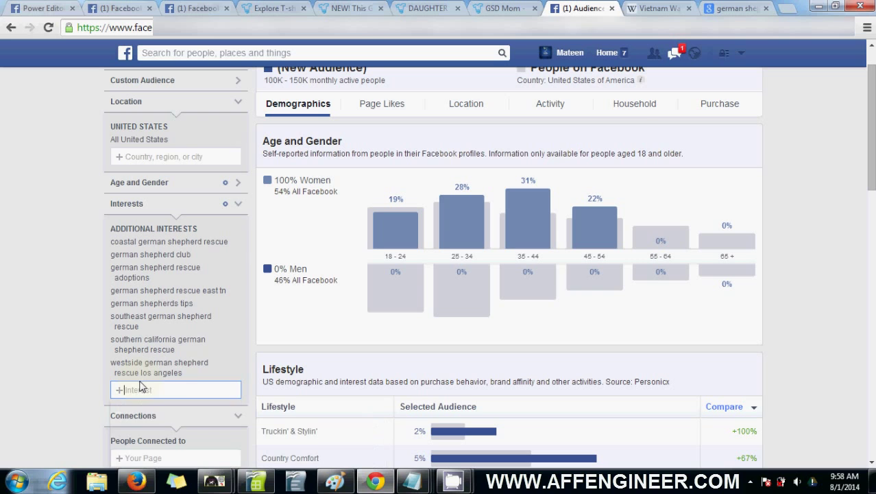
click(98, 349)
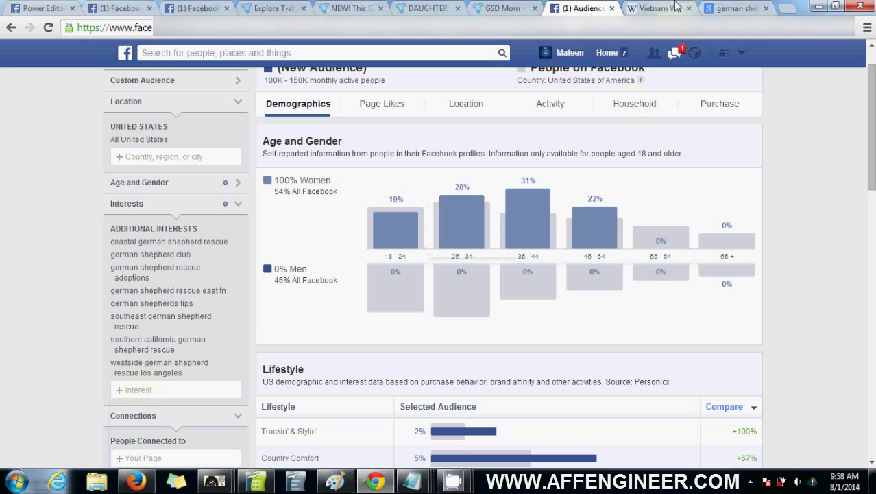
scroll(871, 123, down, 1)
scroll(477, 158, down, 1)
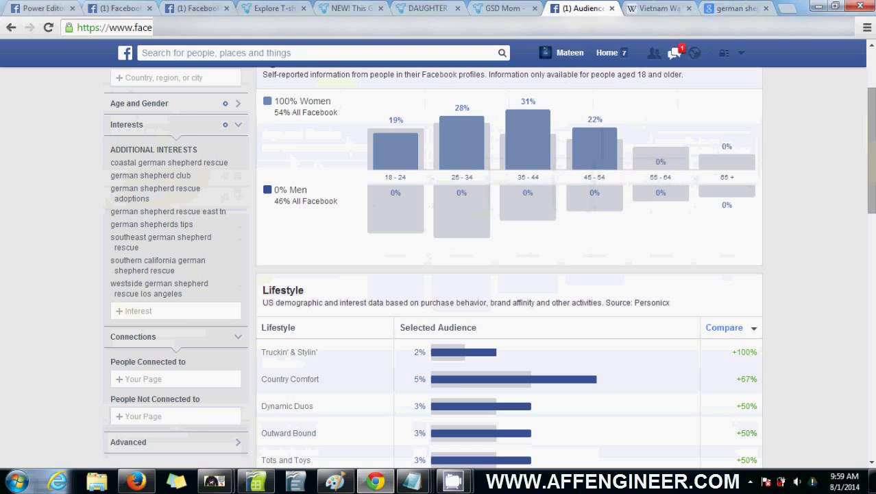
scroll(489, 268, up, 3)
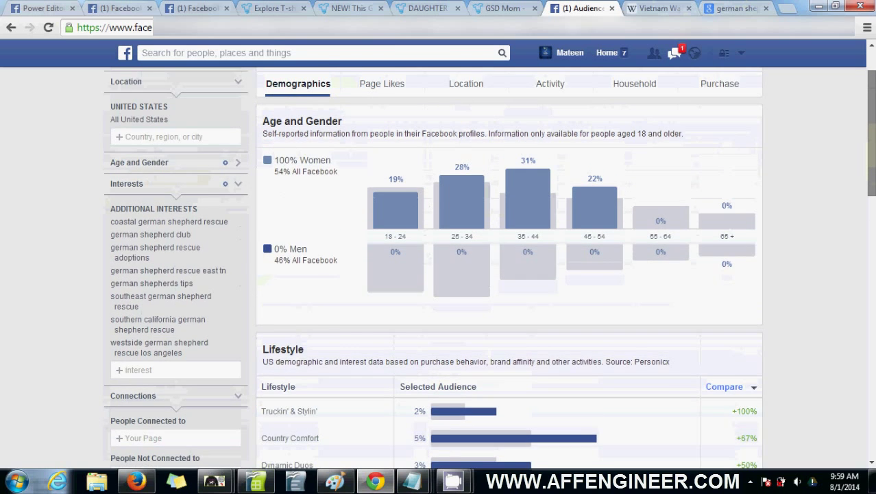
scroll(874, 146, up, 1)
scroll(874, 146, down, 2)
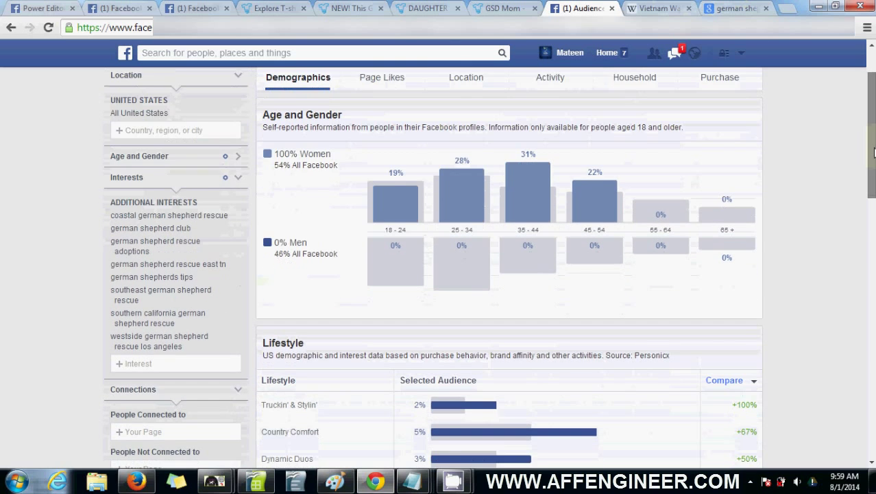
scroll(874, 146, up, 1)
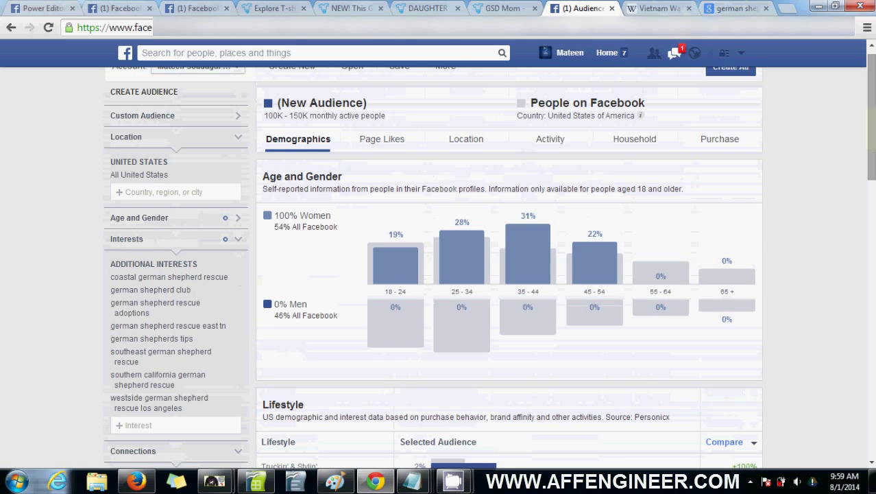
Review the research category list in Notepad, clear the text selection, and return to Audience Insights in the browser
click(452, 482)
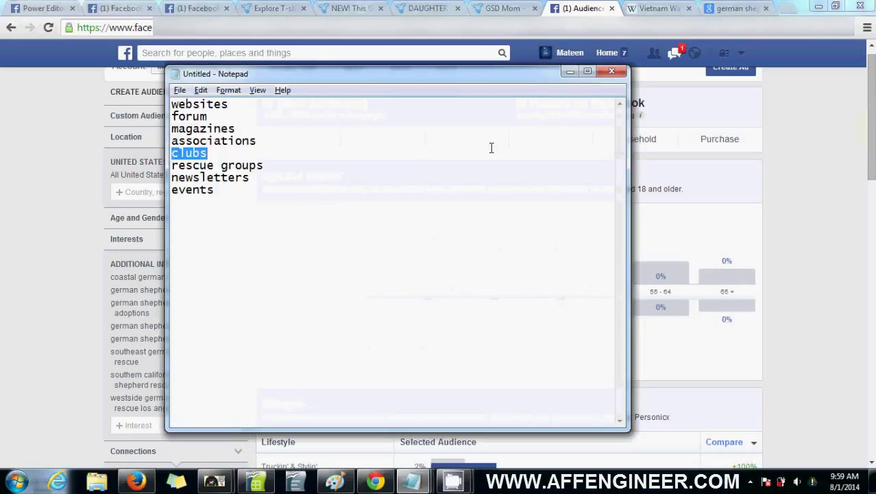
click(372, 198)
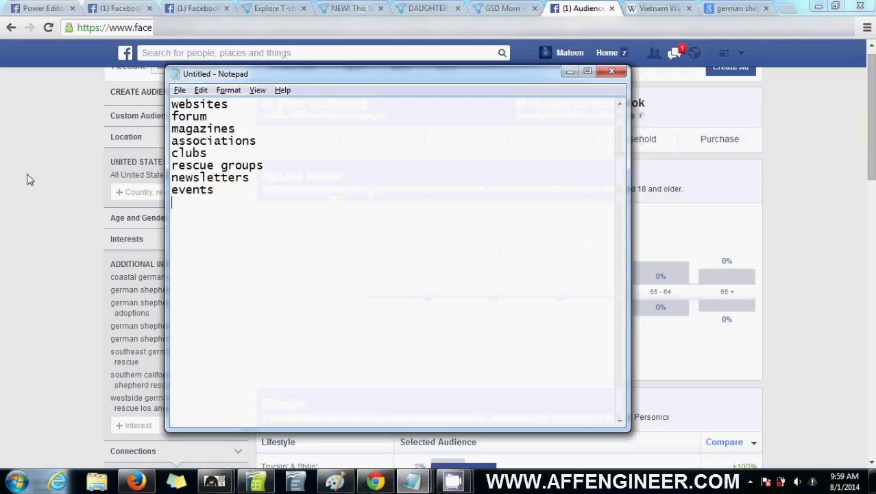
click(30, 278)
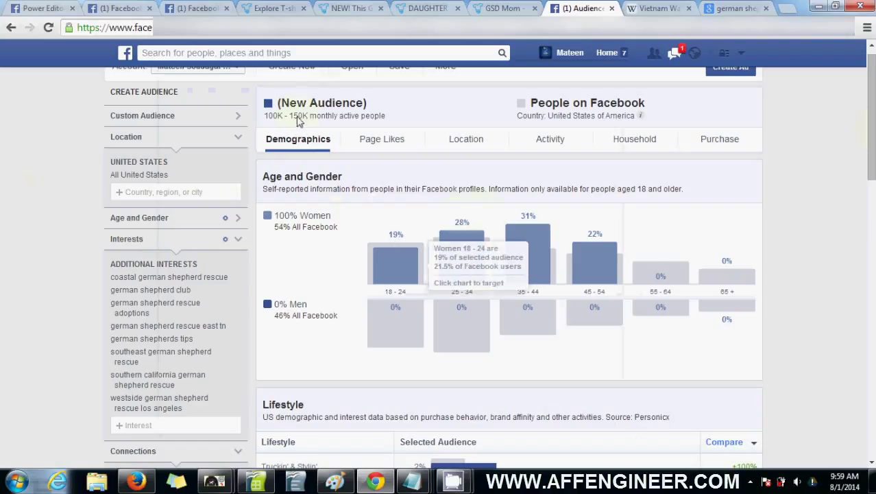
Highlight the new audience's monthly active people range to examine the audience size, then clear the highlight
drag(264, 115, 310, 115)
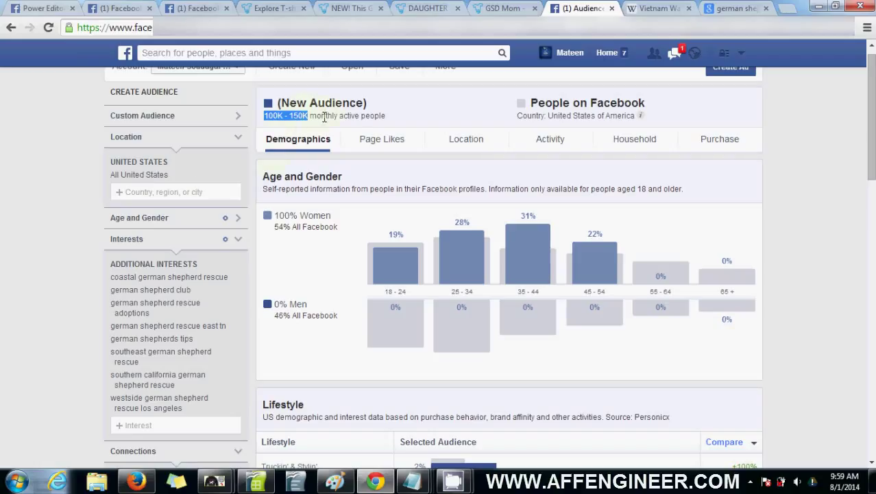
click(310, 117)
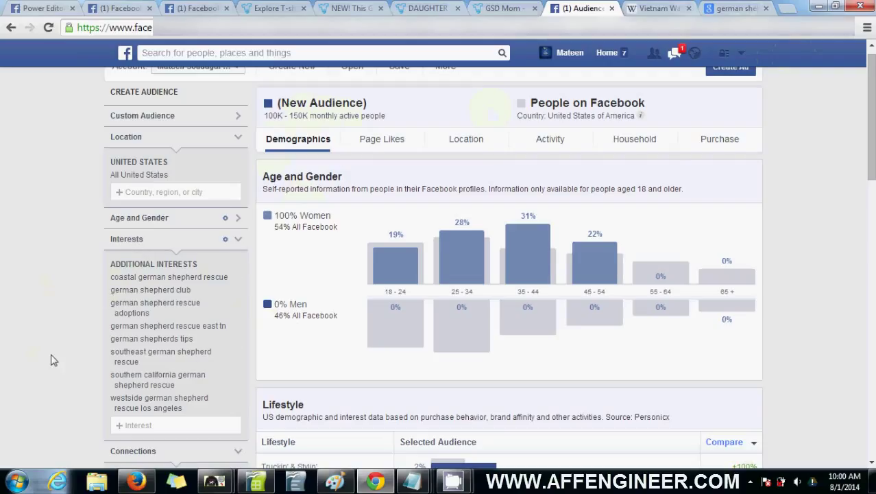
key(alt+Tab)
key(super)
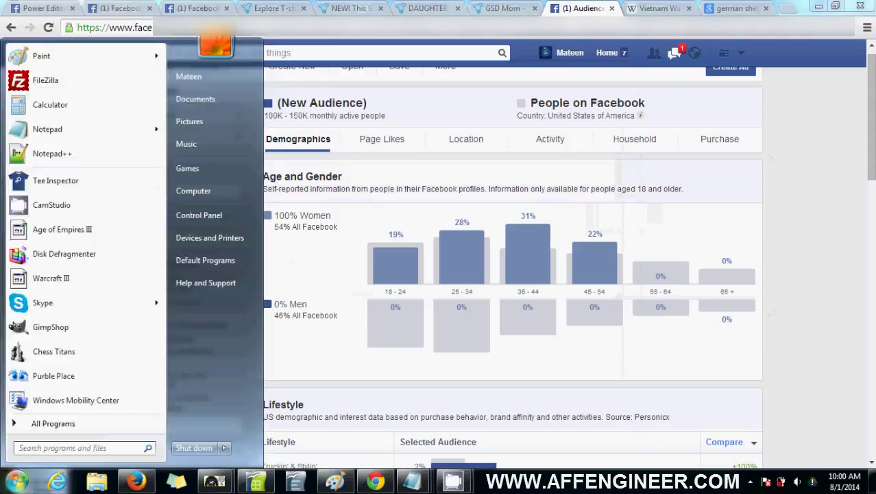
key(super)
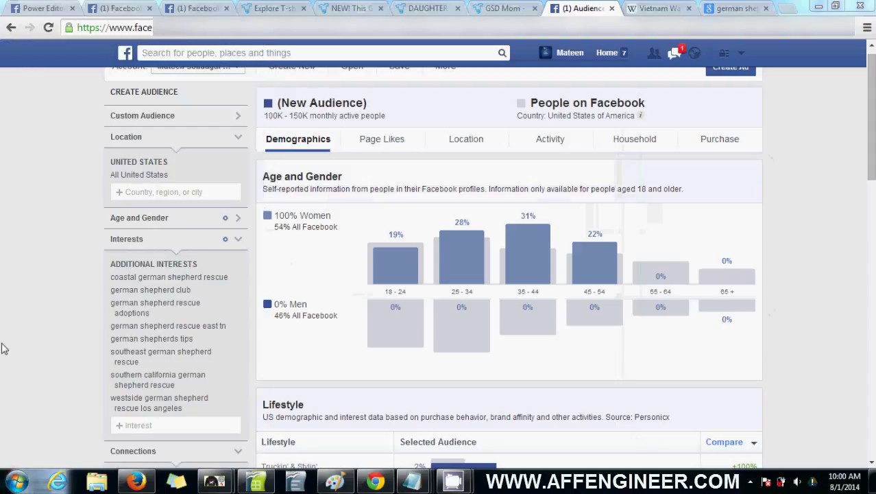